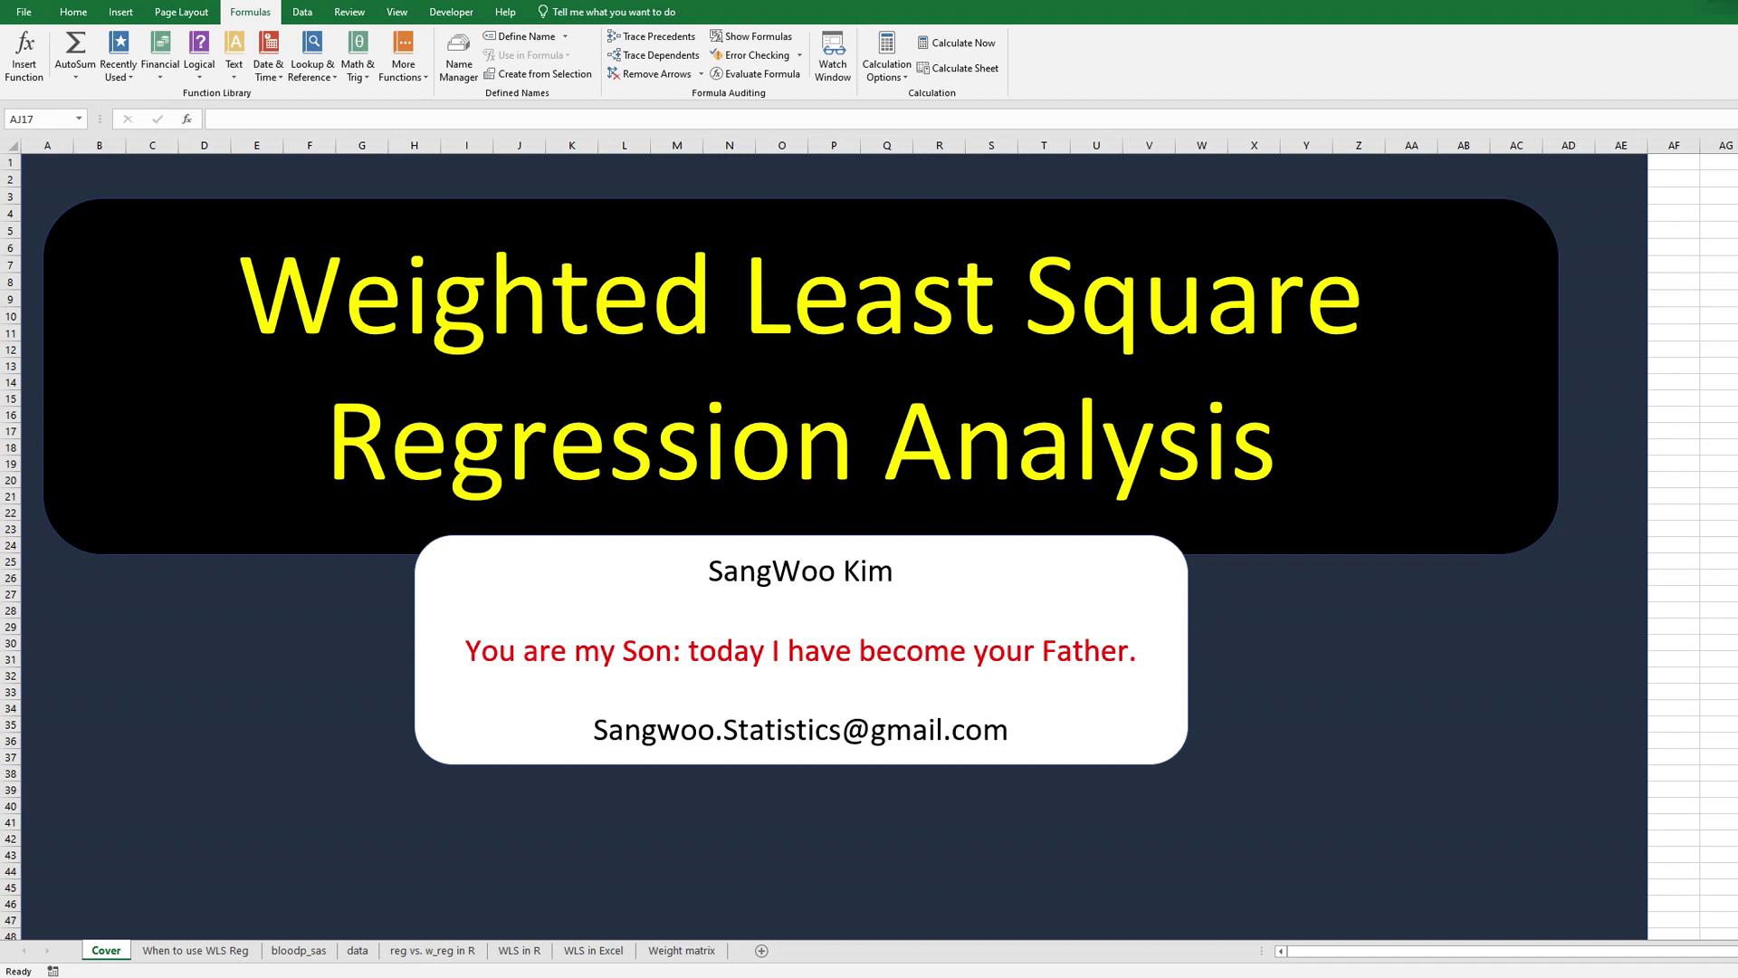
click(519, 950)
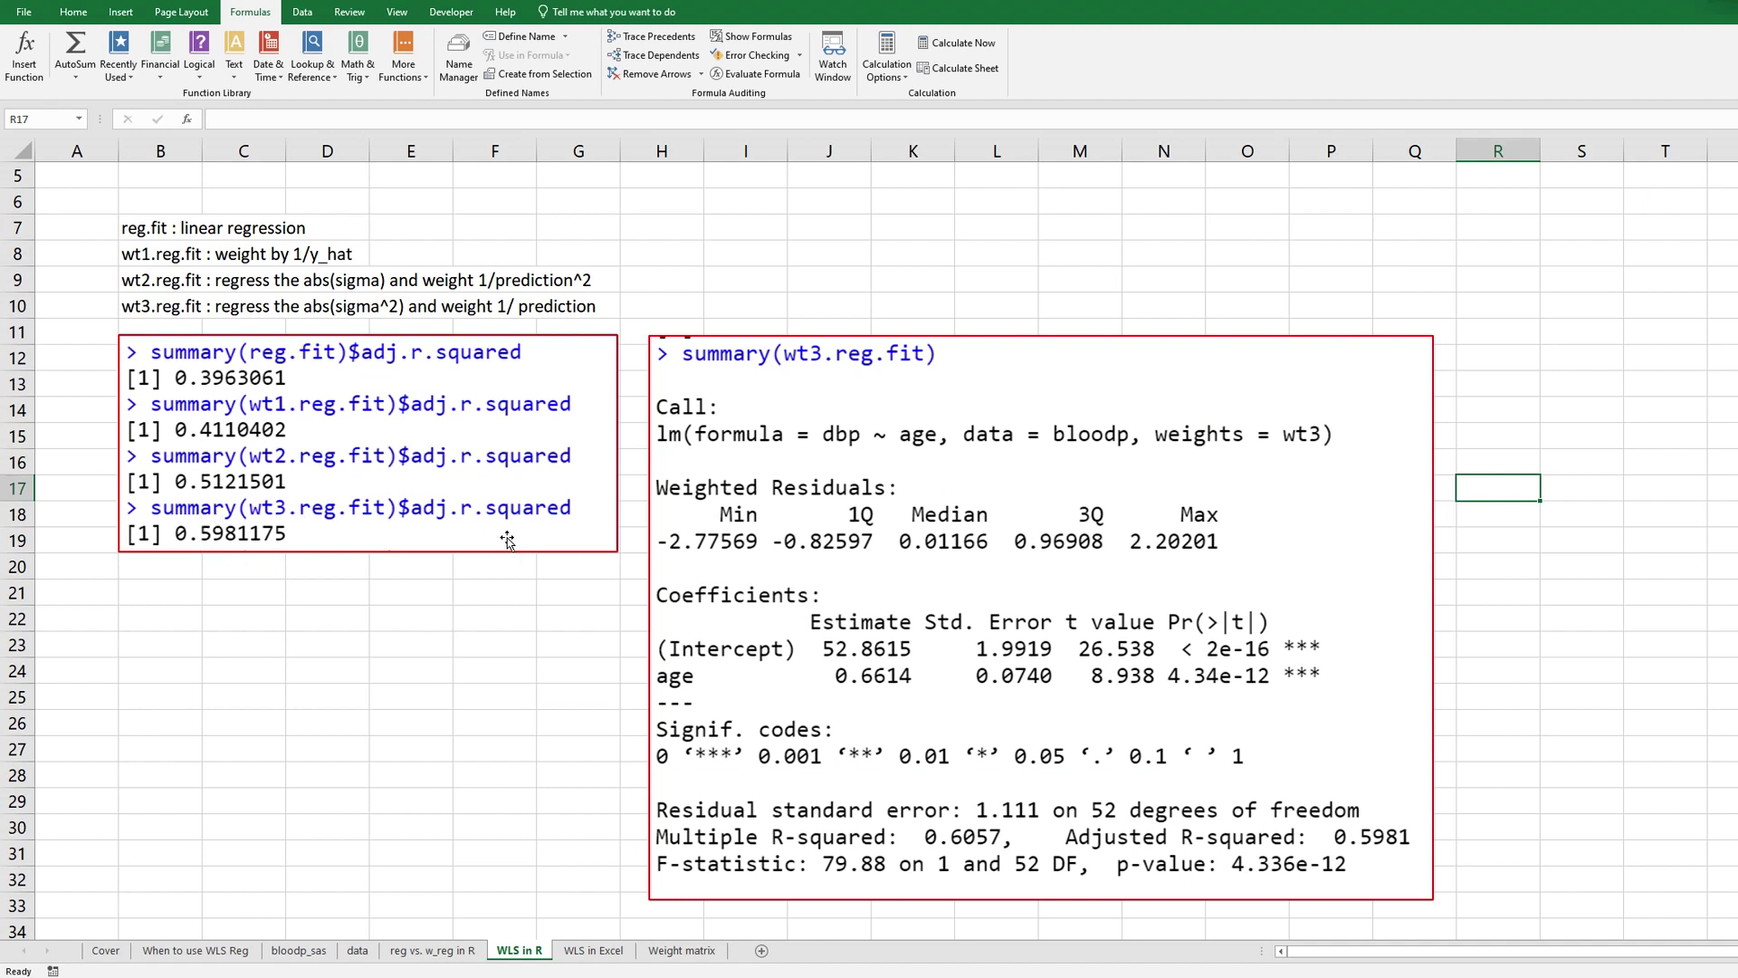
- On the WLS in Excel sheet, name the int and age range B2:C55 'X'
click(595, 950)
click(327, 271)
click(102, 204)
key(shift+Right)
key(ctrl+shift+Down)
click(48, 118)
text(X)
key(Return)
- Name the dbp range D2:D55 'Y'
key(Right)
key(Right)
key(ctrl+shift+Down)
click(48, 119)
text(Y)
key(Return)
key(Right)
- Enter =INTERCEPT(Y,C2:C55) in L3, giving the Reg.fit b0 estimate 56.15693
click(851, 220)
text(=intercept()
click(186, 197)
key(ctrl+shift+Down)
text(,)
click(140, 196)
key(ctrl+shift+Down)
key(Return)
- Enter =SLOPE(Y,C2:C55) in L4, giving the Reg.fit b1 estimate 0.58003
text(=slope()
click(176, 195)
key(ctrl+shift+Down)
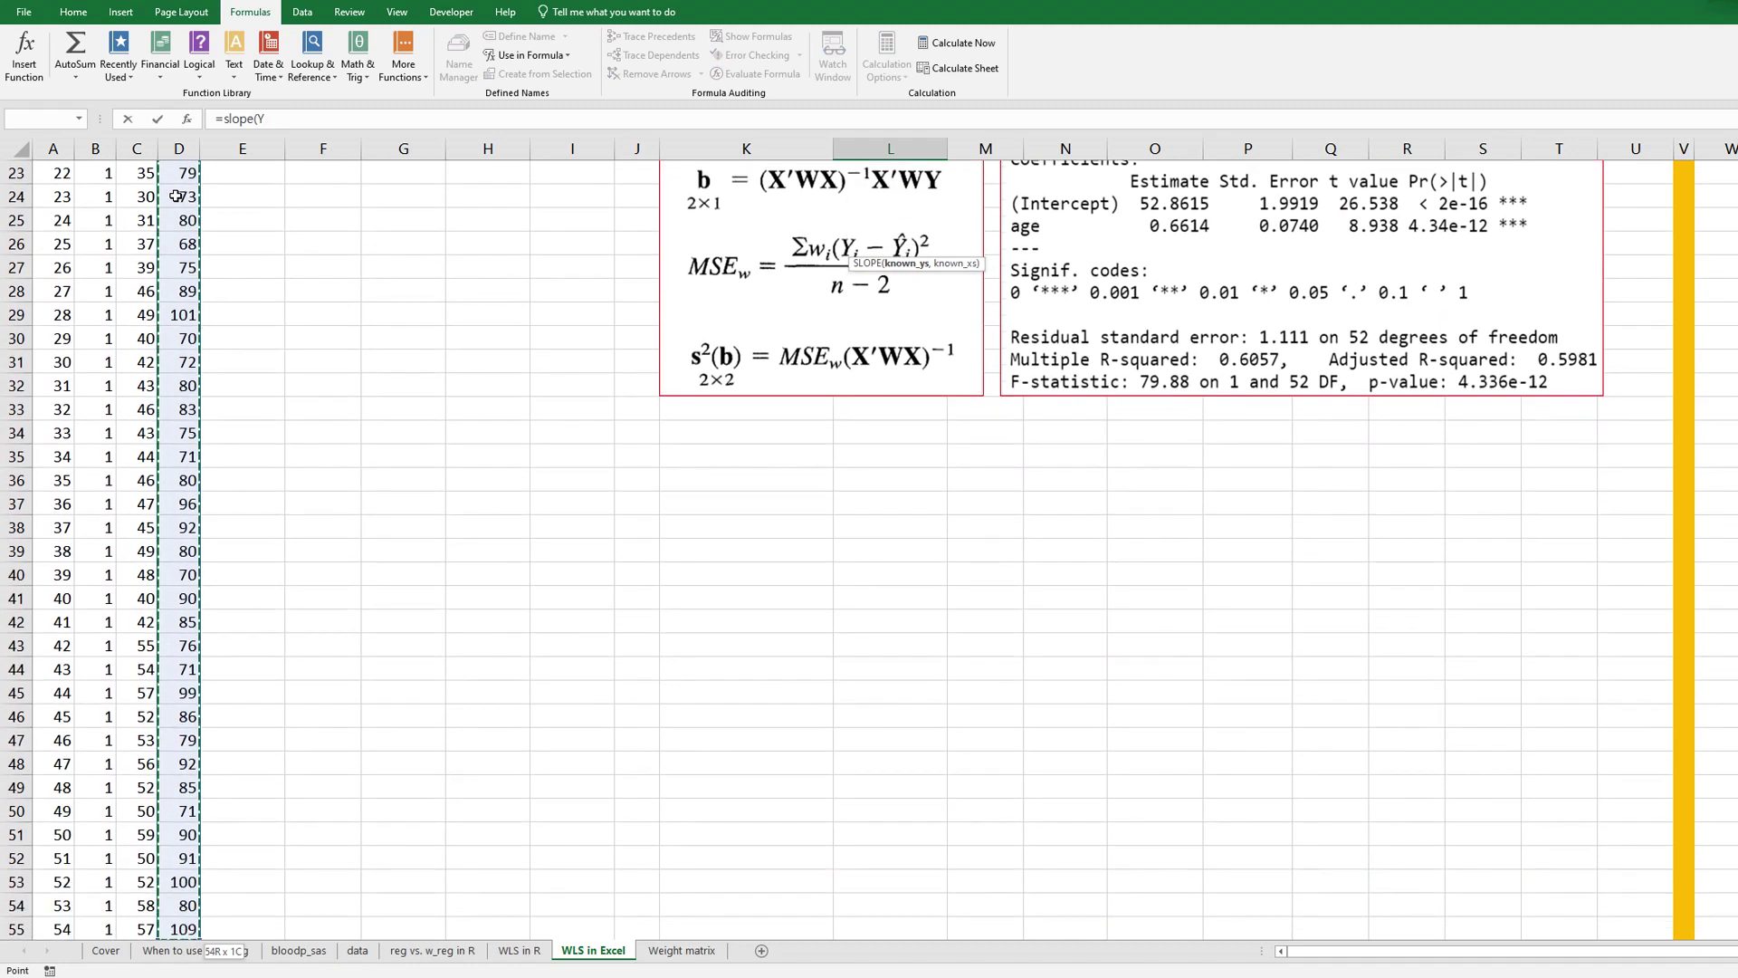
text(,)
key(Left)
key(Left)
key(Left)
key(Left)
key(Left)
key(Left)
key(Left)
key(Left)
key(Left)
key(Up)
key(Up)
key(ctrl+shift+Down)
key(Return)
key(Up)
key(Up)
key(Up)
key(Up)
- Fill column E with squared residuals =(D2-($L$3+$L$4*C2))^2 down to row 55
click(243, 198)
text(=(D2)
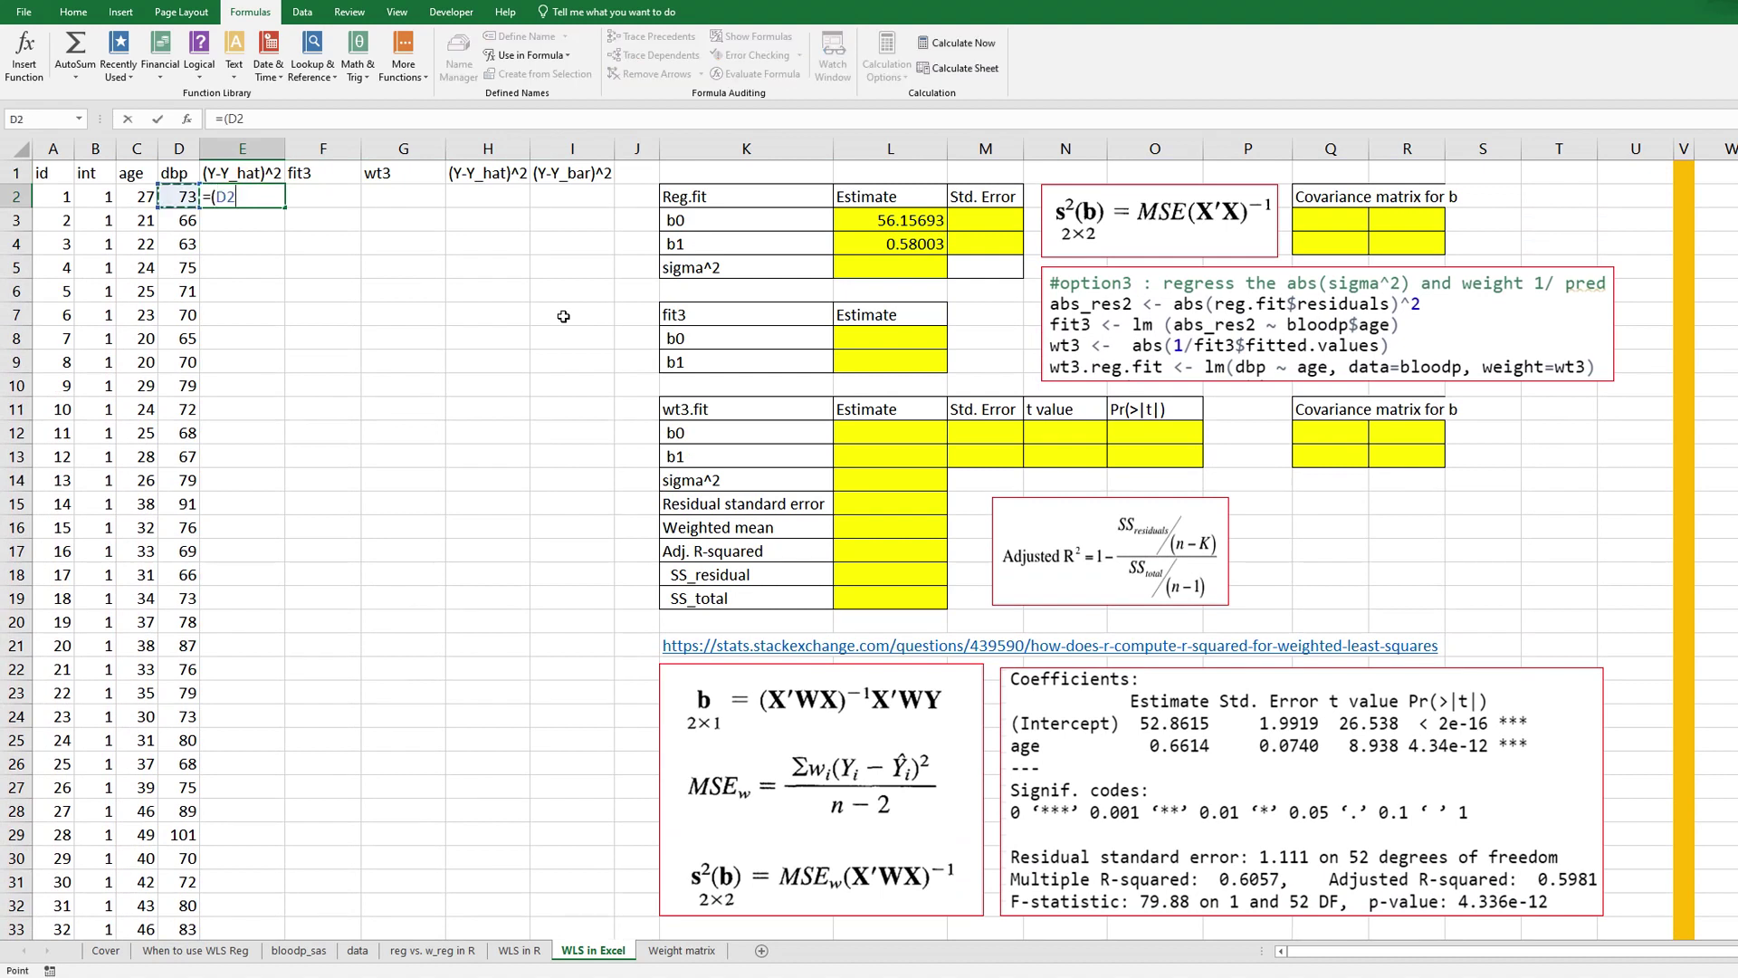
text(-()
click(887, 221)
key(F4)
text(+)
click(923, 252)
key(F4)
text(*)
click(136, 196)
text())^2)
key(Return)
click(272, 201)
double_click(283, 208)
click(252, 263)
- Enter =SUM(E2:E55)/(COUNT(E2:E55)-2) in L5, giving sigma^2 of 66.35317
click(892, 270)
text(=sum()
key(Left)
key(Left)
key(Left)
key(Left)
key(Left)
key(Left)
key(Left)
key(Up)
key(Up)
key(Up)
key(ctrl+shift+Down)
text()/(count()
key(Left)
key(Left)
key(Left)
key(Left)
key(Left)
key(Left)
key(Up)
key(Up)
key(Up)
key(Up)
key(Left)
key(ctrl+shift+Down)
text())
key(Return)
key(Up)
key(Up)
key(Up)
key(Up)
key(Up)
- Enter =MINVERSE(MMULT(TRANSPOSE(X),X))*L5 as an array formula in the Q3:R4 covariance block
drag(1343, 220, 1395, 238)
text(=mmult(transpose(X),X))
click(226, 119)
text(minverse()
key(End)
text())
click(890, 270)
key(ctrl+shift+Return)
- Enter =SQRT(Q3) and =SQRT(R4) in M3:M4, giving standard errors 3.99367 and 0.09695
key(Left)
key(Left)
key(Left)
key(Left)
text(=sqrt()
key(Right)
key(Right)
key(Right)
key(Right)
text())
key(Return)
text(=sqrt()
key(Right)
key(Right)
key(Right)
key(Right)
key(Right)
key(Return)
key(Left)
key(Left)
key(Left)
key(Down)
- Enter =INTERCEPT(E2:E55,C2:C55) in L8, giving the fit3 b0 estimate -74.29926
click(1133, 335)
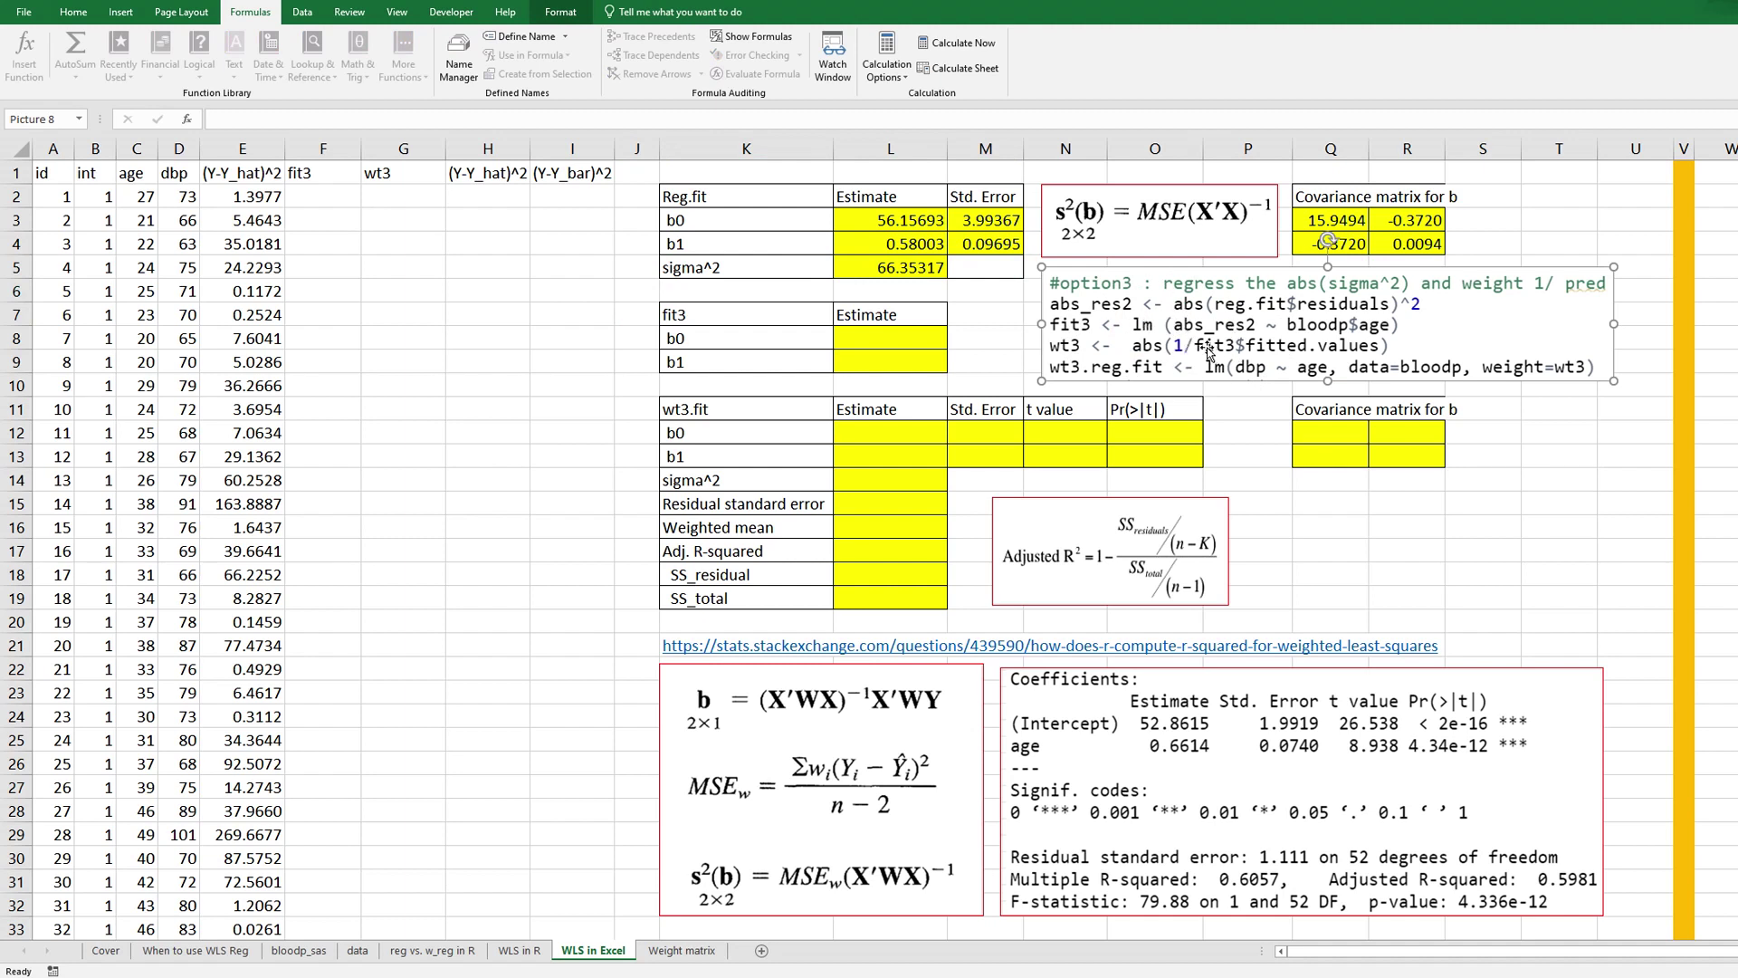
click(714, 319)
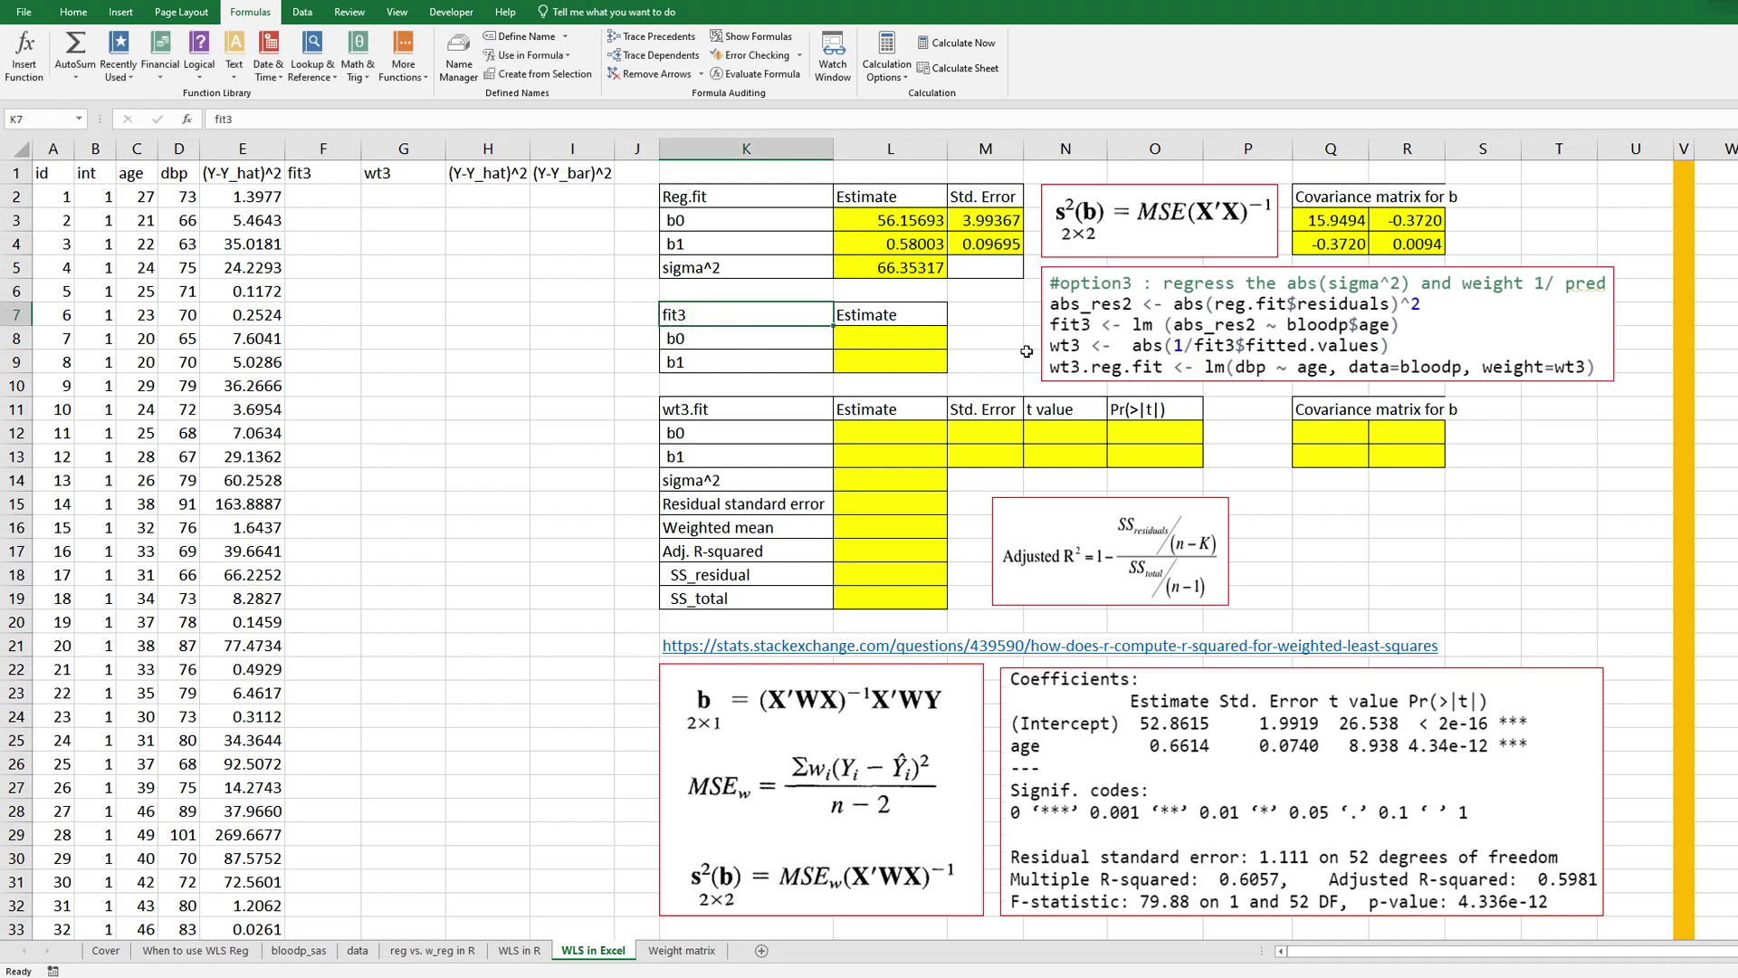
click(892, 339)
text(=intercept()
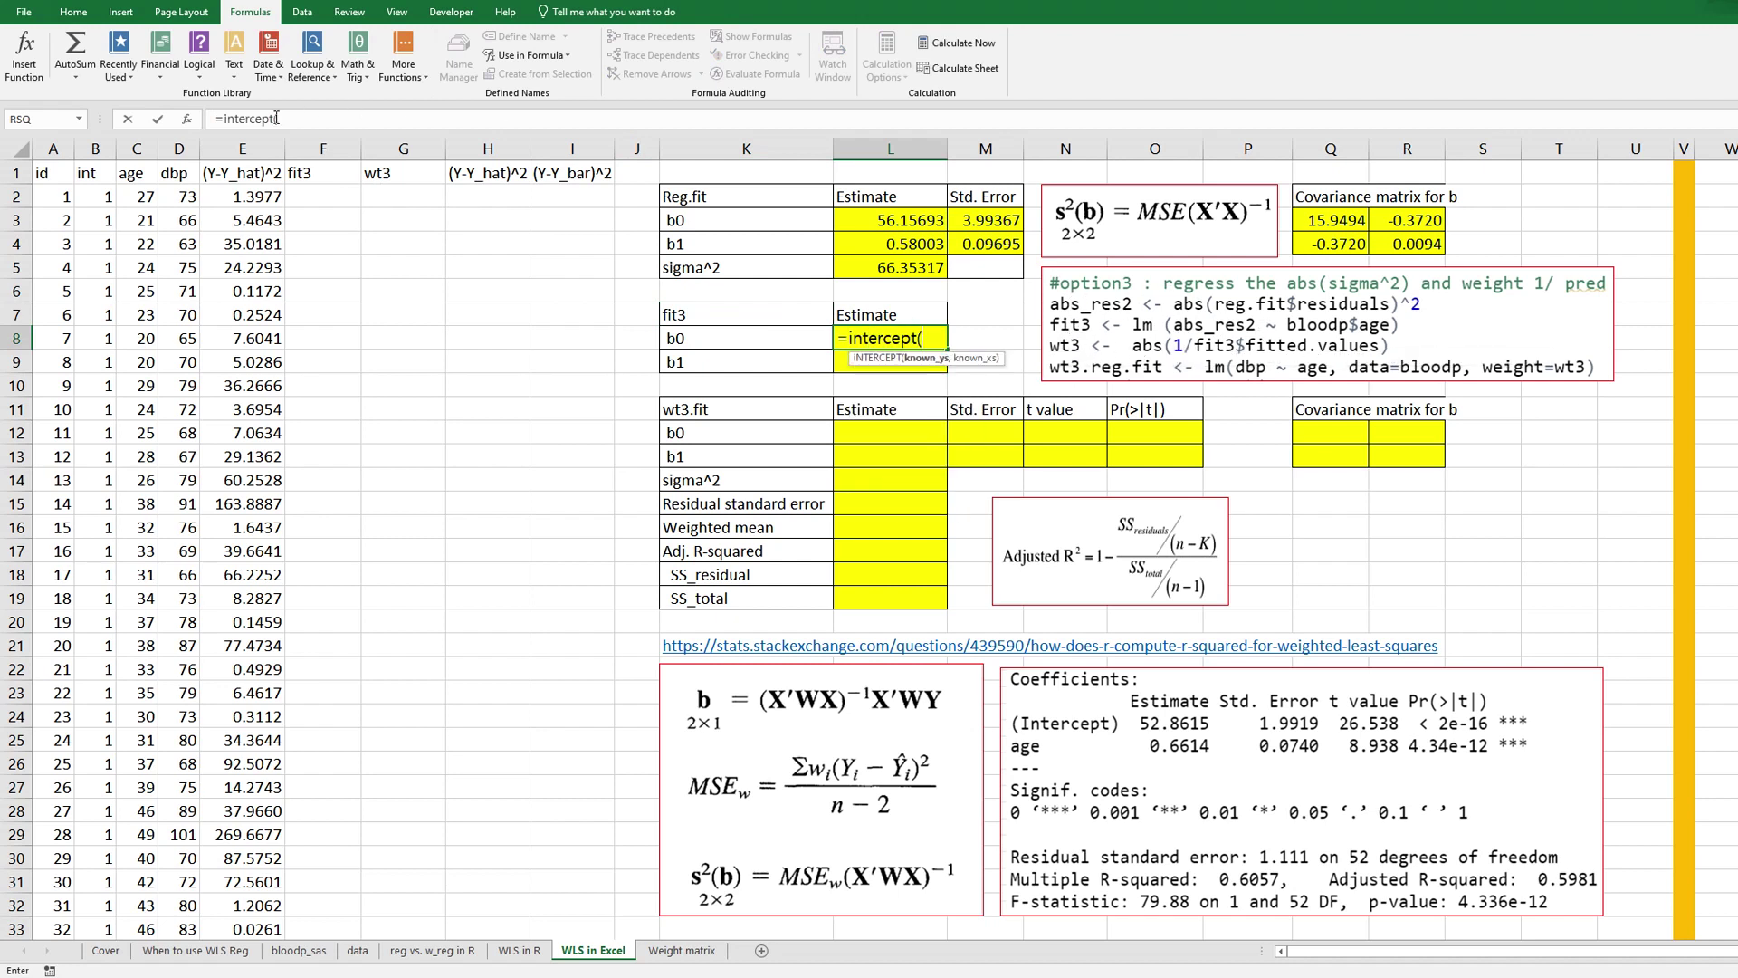
click(227, 201)
key(ctrl+shift+Down)
text(,)
key(Left)
key(Left)
key(Left)
key(Up)
key(Up)
key(Up)
key(Up)
key(Up)
key(Up)
key(Up)
key(Left)
key(Left)
key(Left)
key(Left)
key(Left)
key(Left)
key(Down)
key(ctrl+shift+Down)
key(ctrl+Return)
key(Up)
key(Up)
key(Up)
key(Up)
key(Up)
- Enter =SLOPE(E2:E55,C2:C55) in L9, giving the fit3 b1 estimate 3.49206
key(Down)
key(Down)
key(Down)
key(Down)
key(Down)
key(Down)
text(=slope()
click(273, 194)
key(ctrl+shift+Down)
text(,)
scroll(273, 194, up, 6)
text(I7)
key(ctrl+Up)
key(Left)
key(Left)
key(Left)
key(Left)
key(Left)
key(Left)
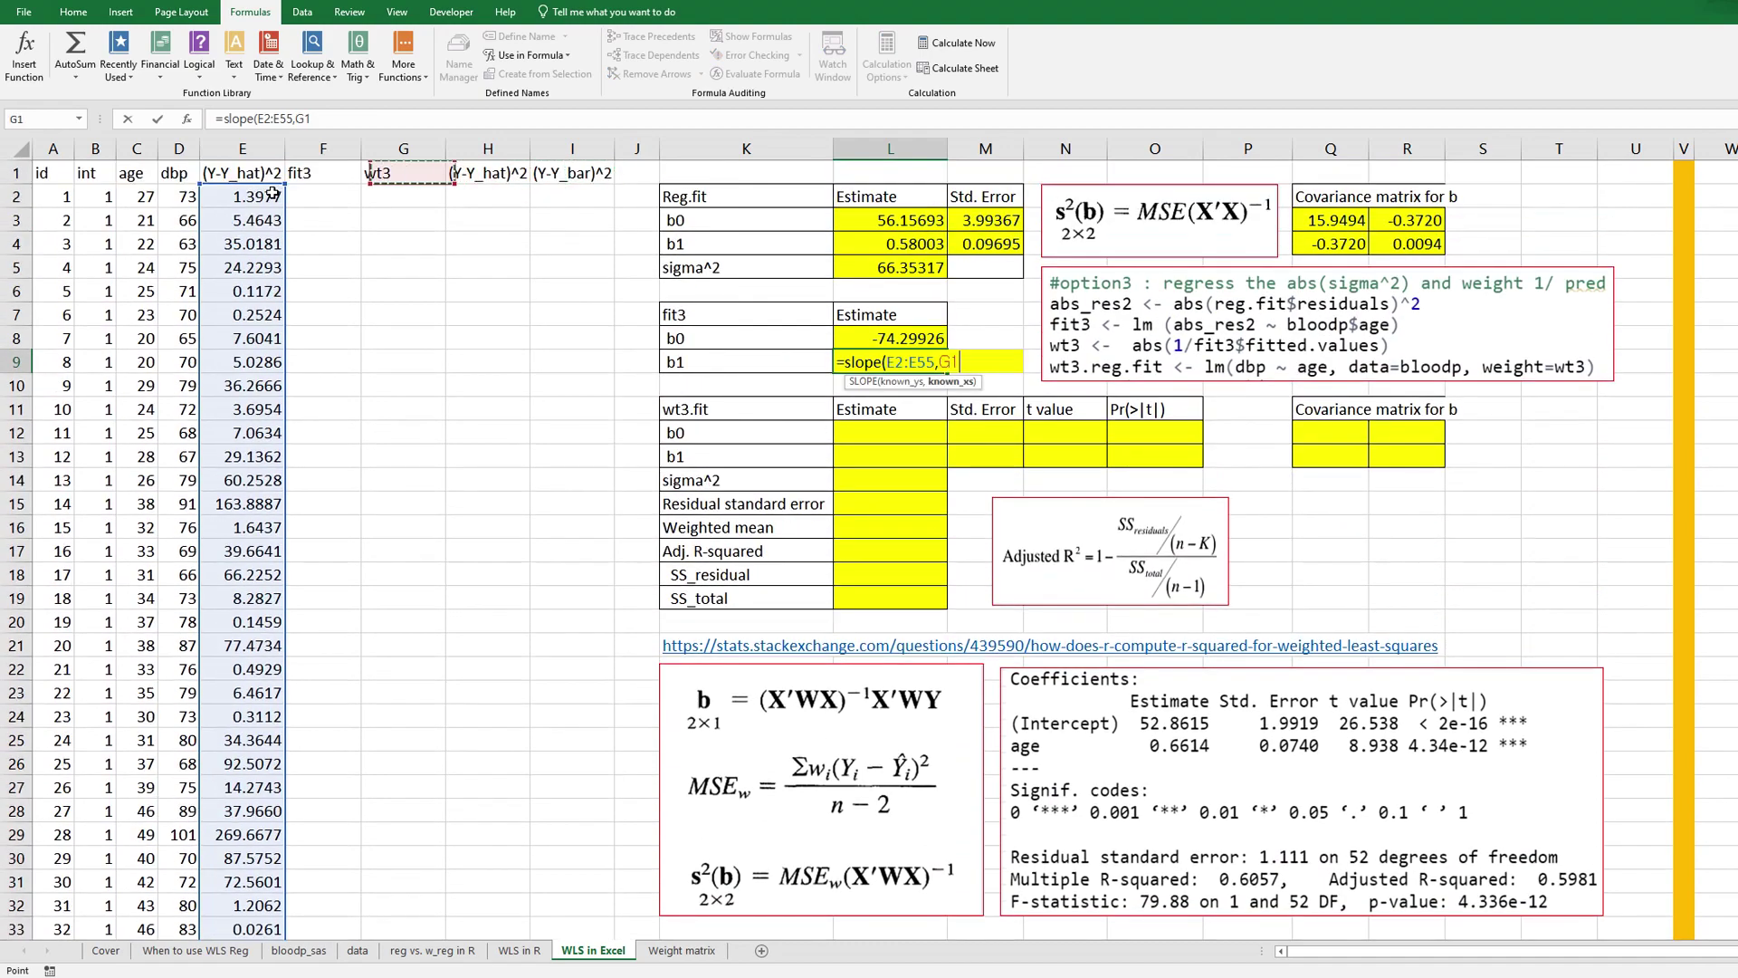
key(Down)
key(End)
key(shift+Down)
key(ctrl+Return)
key(Up)
key(Up)
key(Up)
key(Up)
key(Up)
key(Up)
key(Up)
key(Up)
- Fill column F with fit3 fitted values =$L$8+$L$9*C2 down the data rows
click(334, 195)
text(=)
click(913, 339)
key(F4)
text(+)
click(906, 364)
key(F4)
text(*)
click(146, 196)
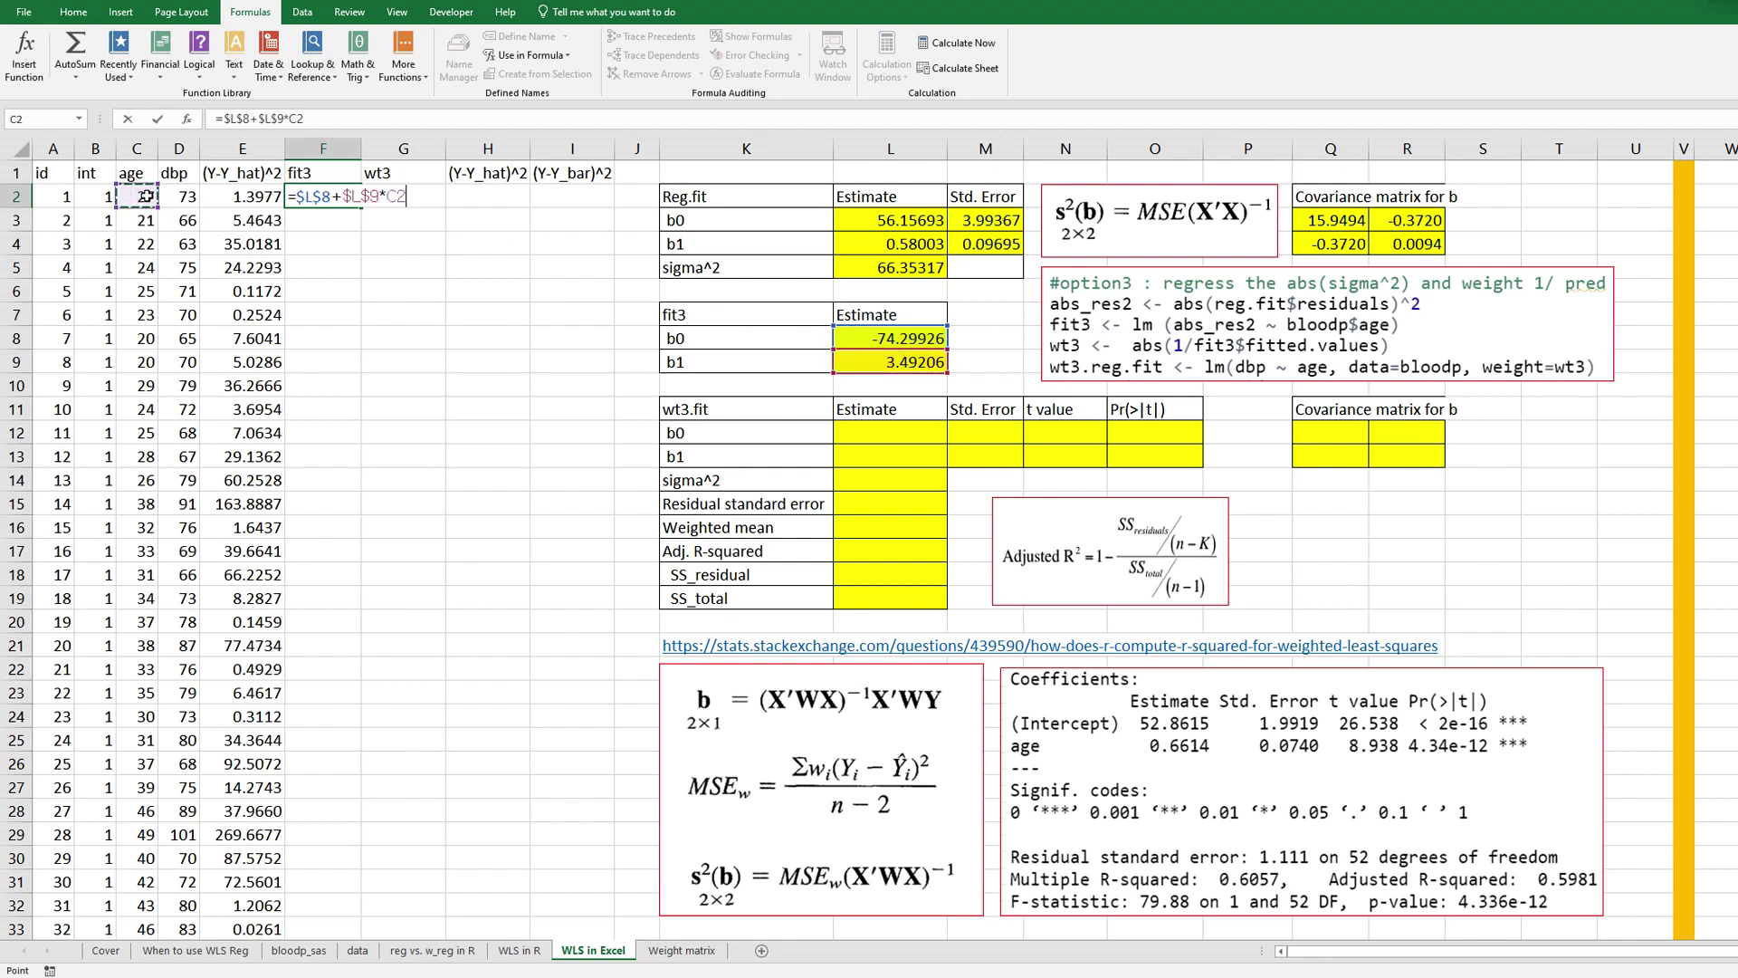
key(Return)
click(317, 200)
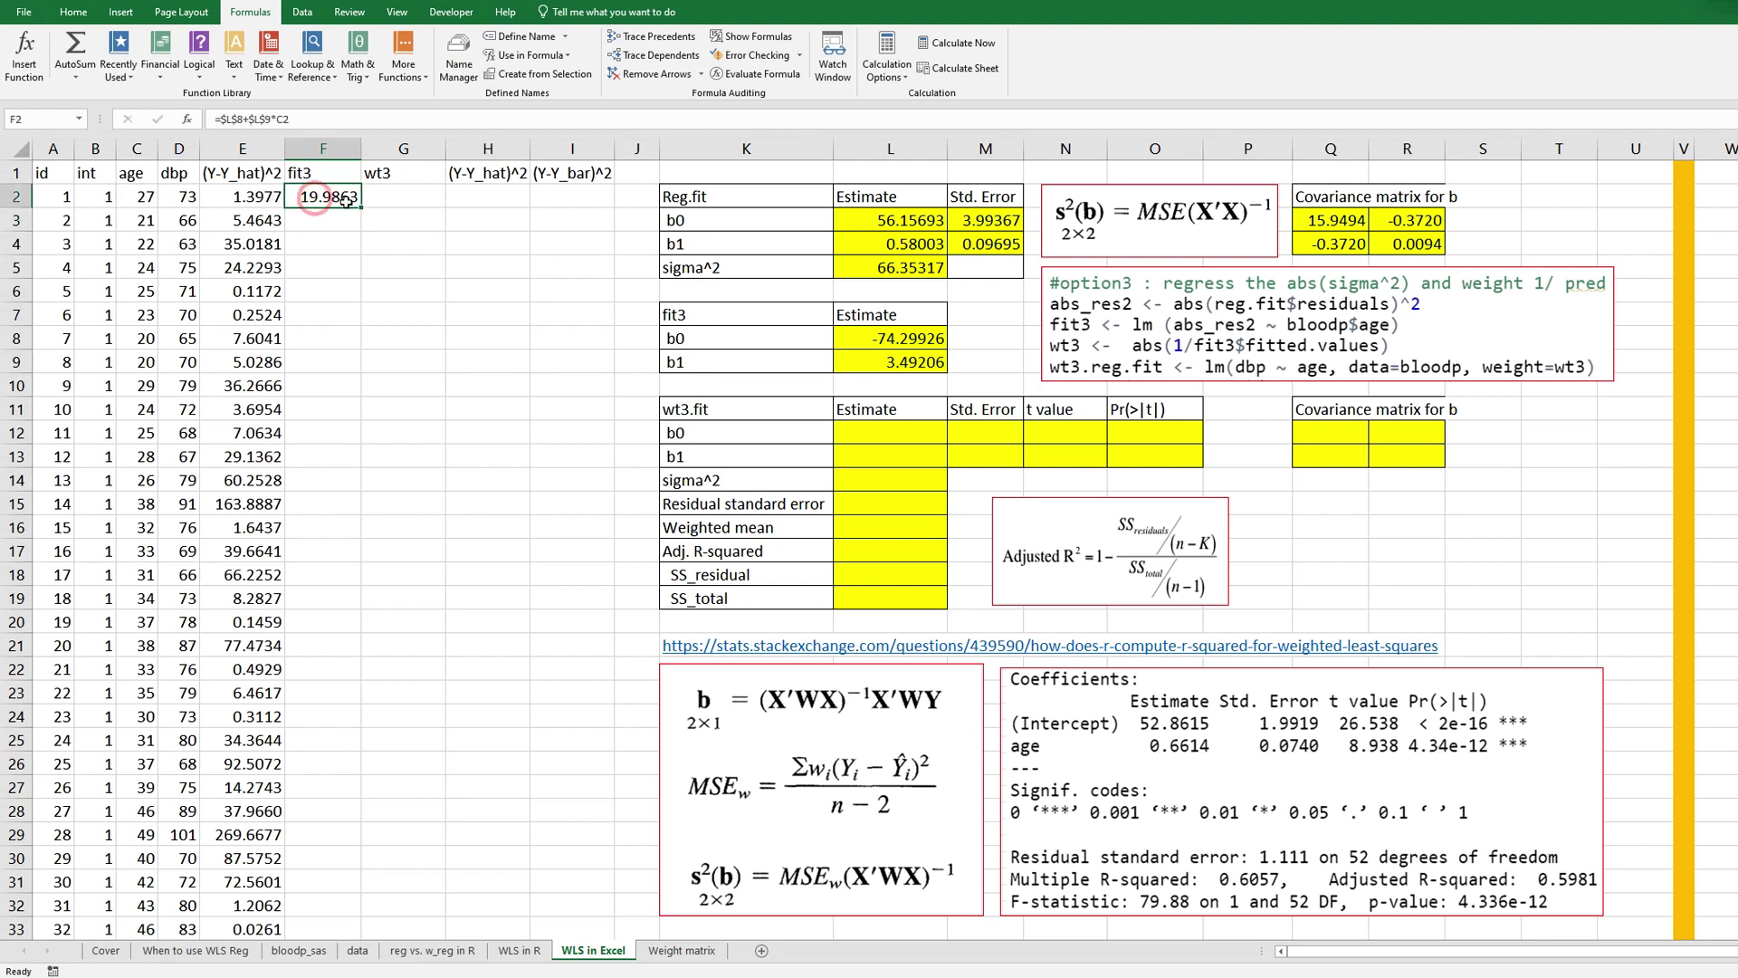
double_click(361, 207)
- Fill column G with wt3 weights =ABS(1/F2) and copy the weight column
click(404, 195)
text(=abs(1/)
click(330, 197)
text())
key(Return)
click(425, 199)
double_click(448, 208)
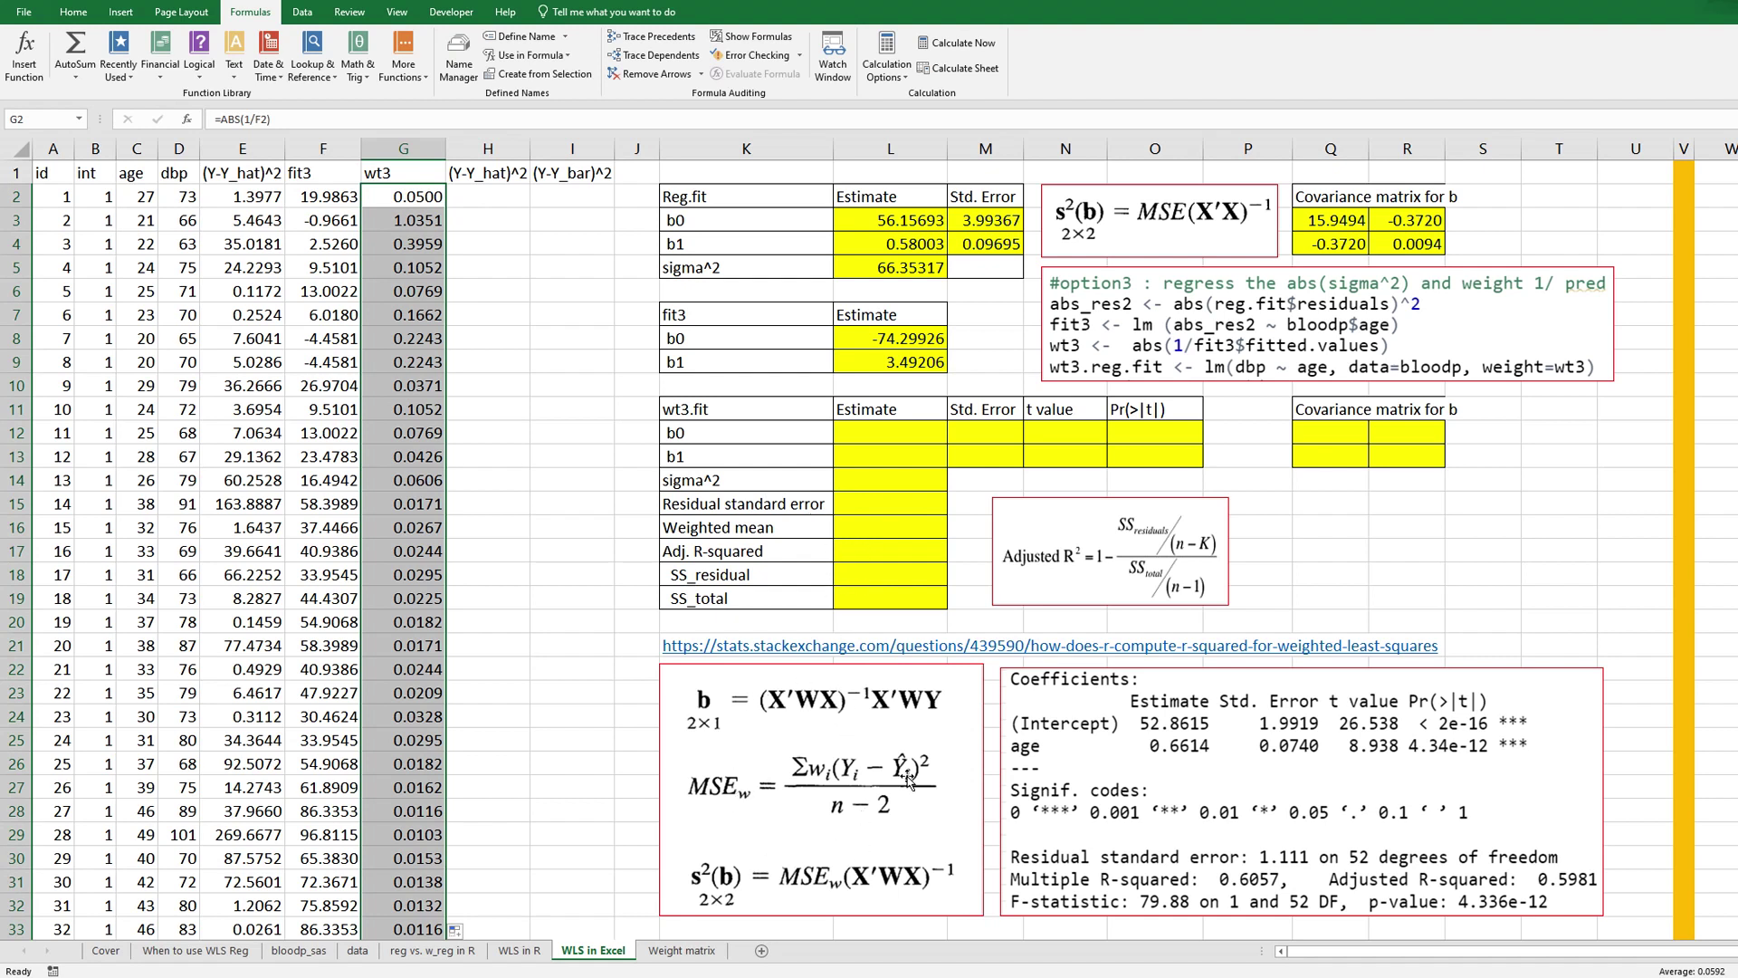
key(ctrl+c)
- Paste the copied wt3 weights as values into A2 of the Weight matrix sheet
click(670, 953)
click(93, 214)
right_click(94, 215)
click(153, 284)
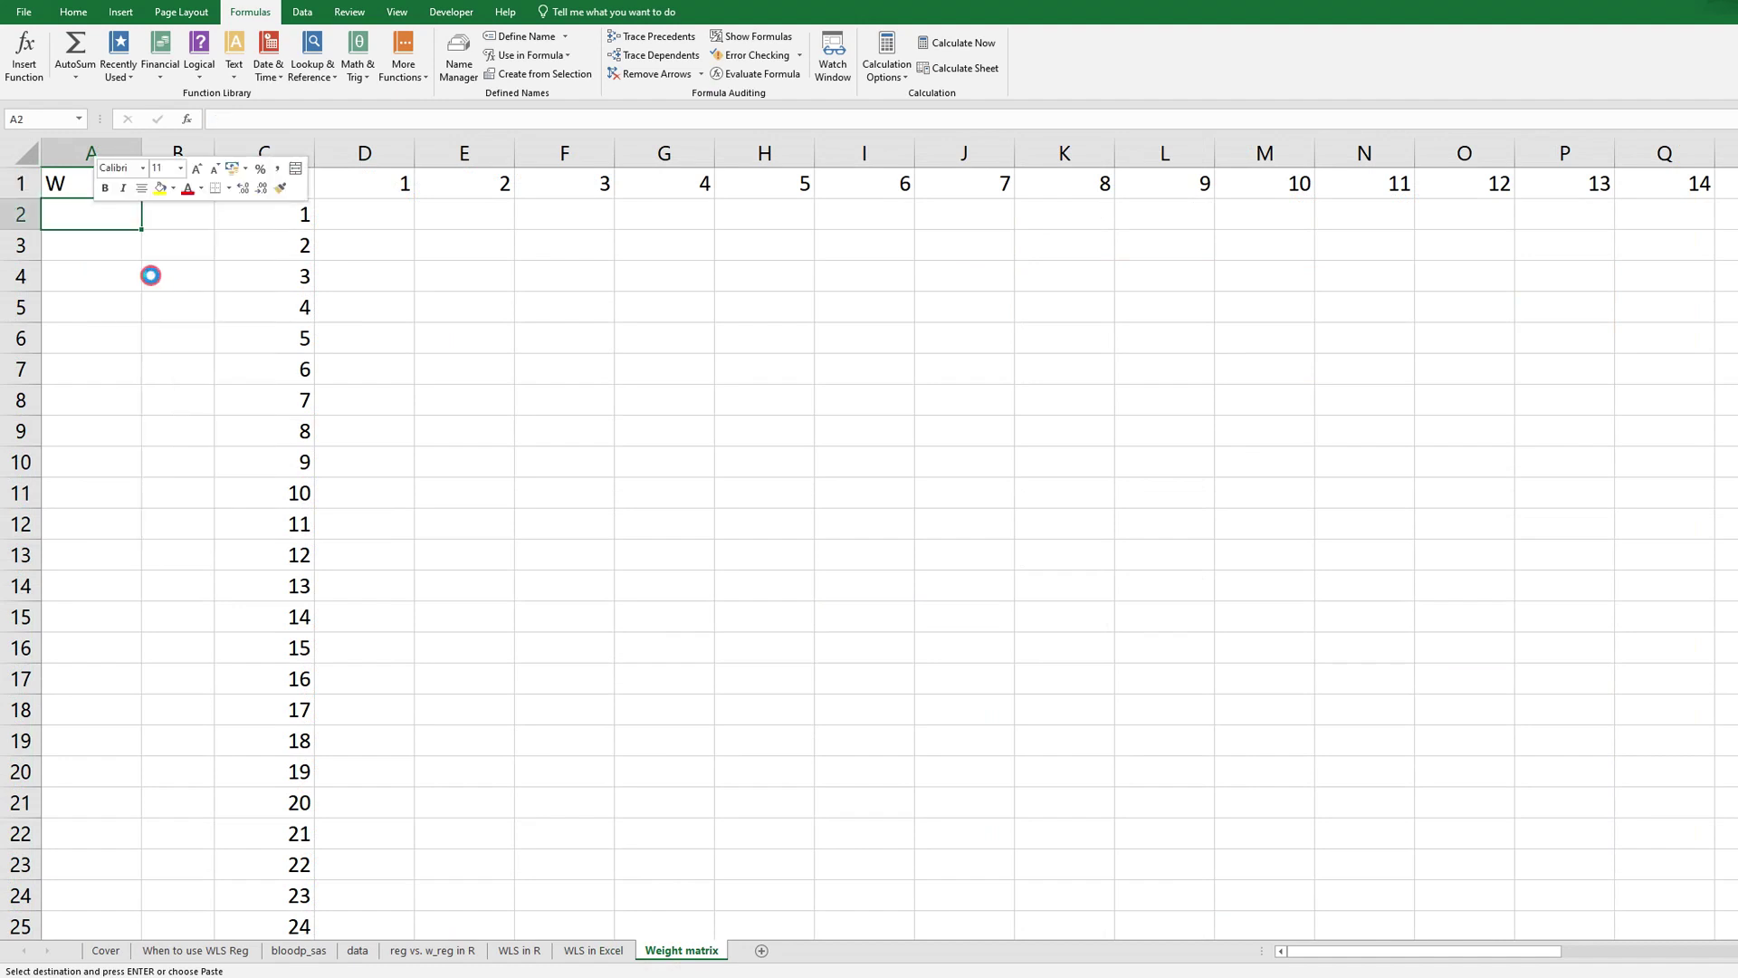
- Enter =IF($C2=D$1,$A2,0) in D2 to place each weight on the diagonal
click(367, 214)
text(=if()
key(Left)
key(F4)
key(F4)
key(F4)
text(=)
key(Up)
key(F4)
key(F4)
text(,)
click(109, 216)
key(F4)
key(F4)
key(F4)
text(,0)
text())
key(Return)
- Fill the D2 diagonal formula across row 2 and down the sheet
key(Up)
drag(413, 231, 211, 235)
double_click(241, 232)
- Select the whole weight matrix block and name it W
key(ctrl+Home)
key(Right)
key(Right)
key(Right)
key(Down)
key(End)
key(shift+Right)
key(End)
key(shift+Down)
click(48, 122)
text(W)
key(Return)
- On WLS in Excel, select both wt3.fit estimate cells and begin =MMULT(TRANSPOSE(X),W)
key(ctrl+Page_Up)
key(Right)
key(Right)
click(878, 433)
shift+click(848, 464)
text(=mmult(transpose(X),W))
- Complete the (X'WX)^-1 X'WY MMULT/MINVERSE array formula, giving b0 52.86150 and b1 0.66136
click(221, 121)
text(mmult)
text(()
text(,X))
text(minverse)
text(()
text())
click(222, 122)
text(mmult()
click(518, 117)
text(,)
text(transpose)
text((X)))
text(mmult()
click(647, 116)
text(,W))
click(221, 120)
text(mmult()
click(691, 110)
text(,Y))
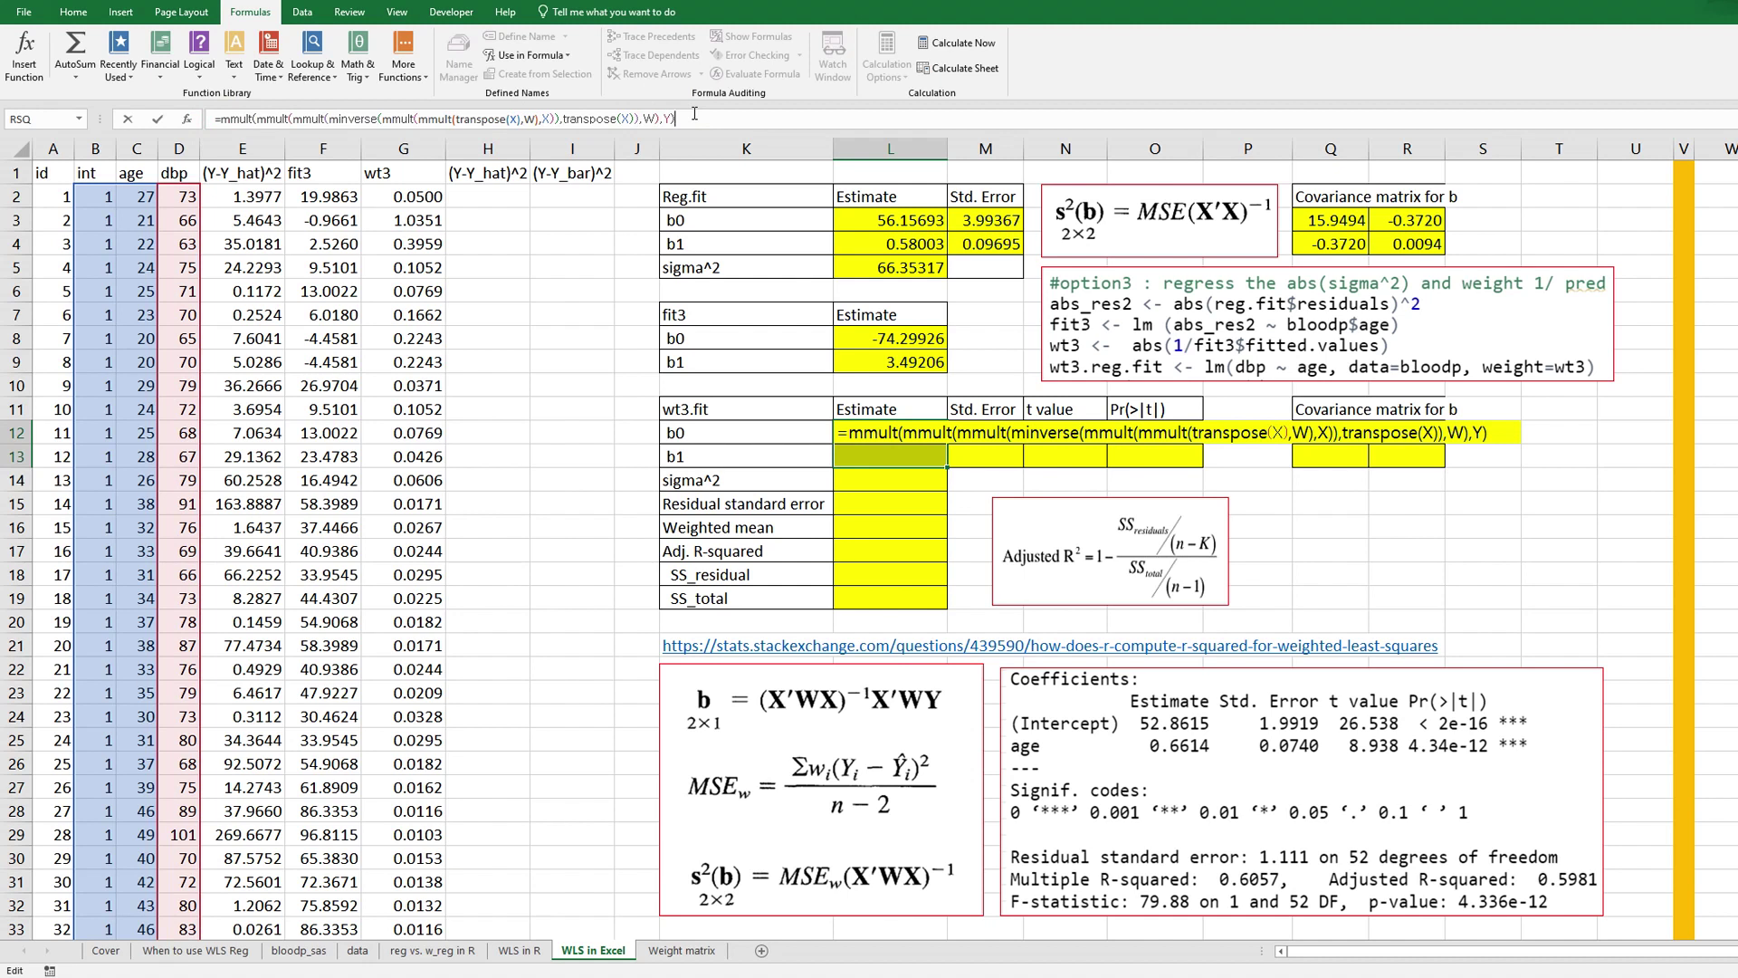
key(ctrl+shift+Return)
- Fill column H from H2 with =(D2-($L$12+$L$13*C2))^2, starting at 5.2061
key(Down)
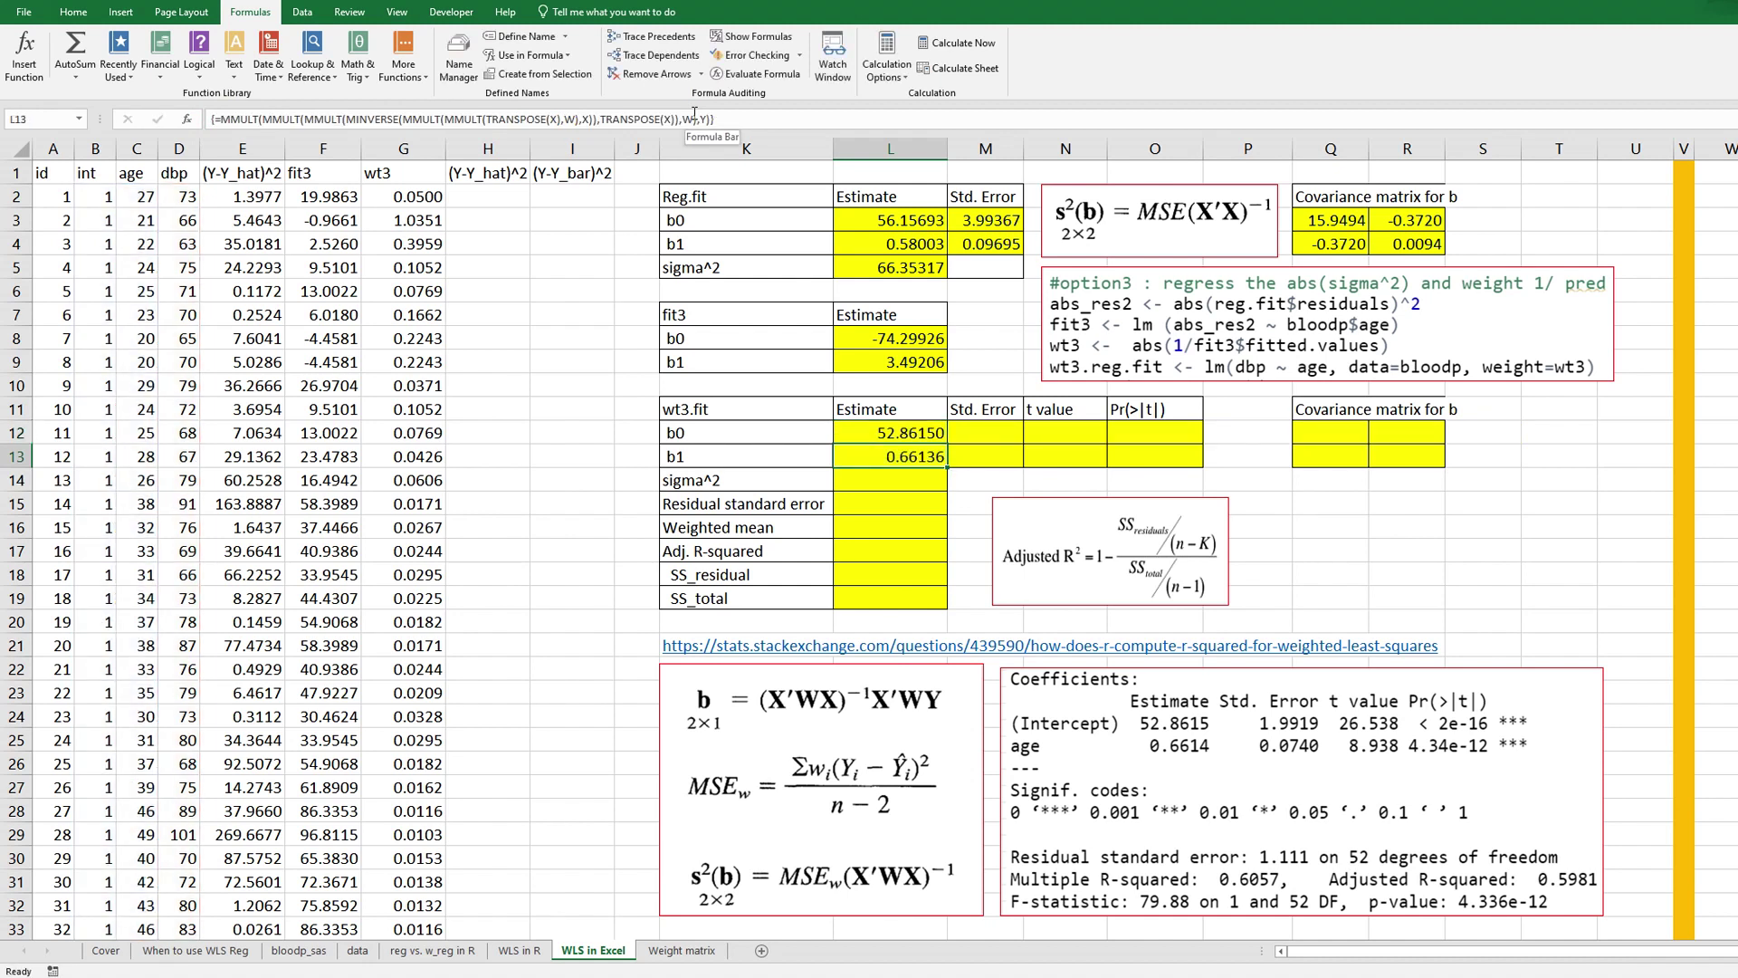
key(Down)
click(493, 192)
text(=()
click(188, 198)
text(-()
click(891, 433)
key(F4)
text(+)
click(897, 458)
key(F4)
text(*)
click(143, 195)
text()))
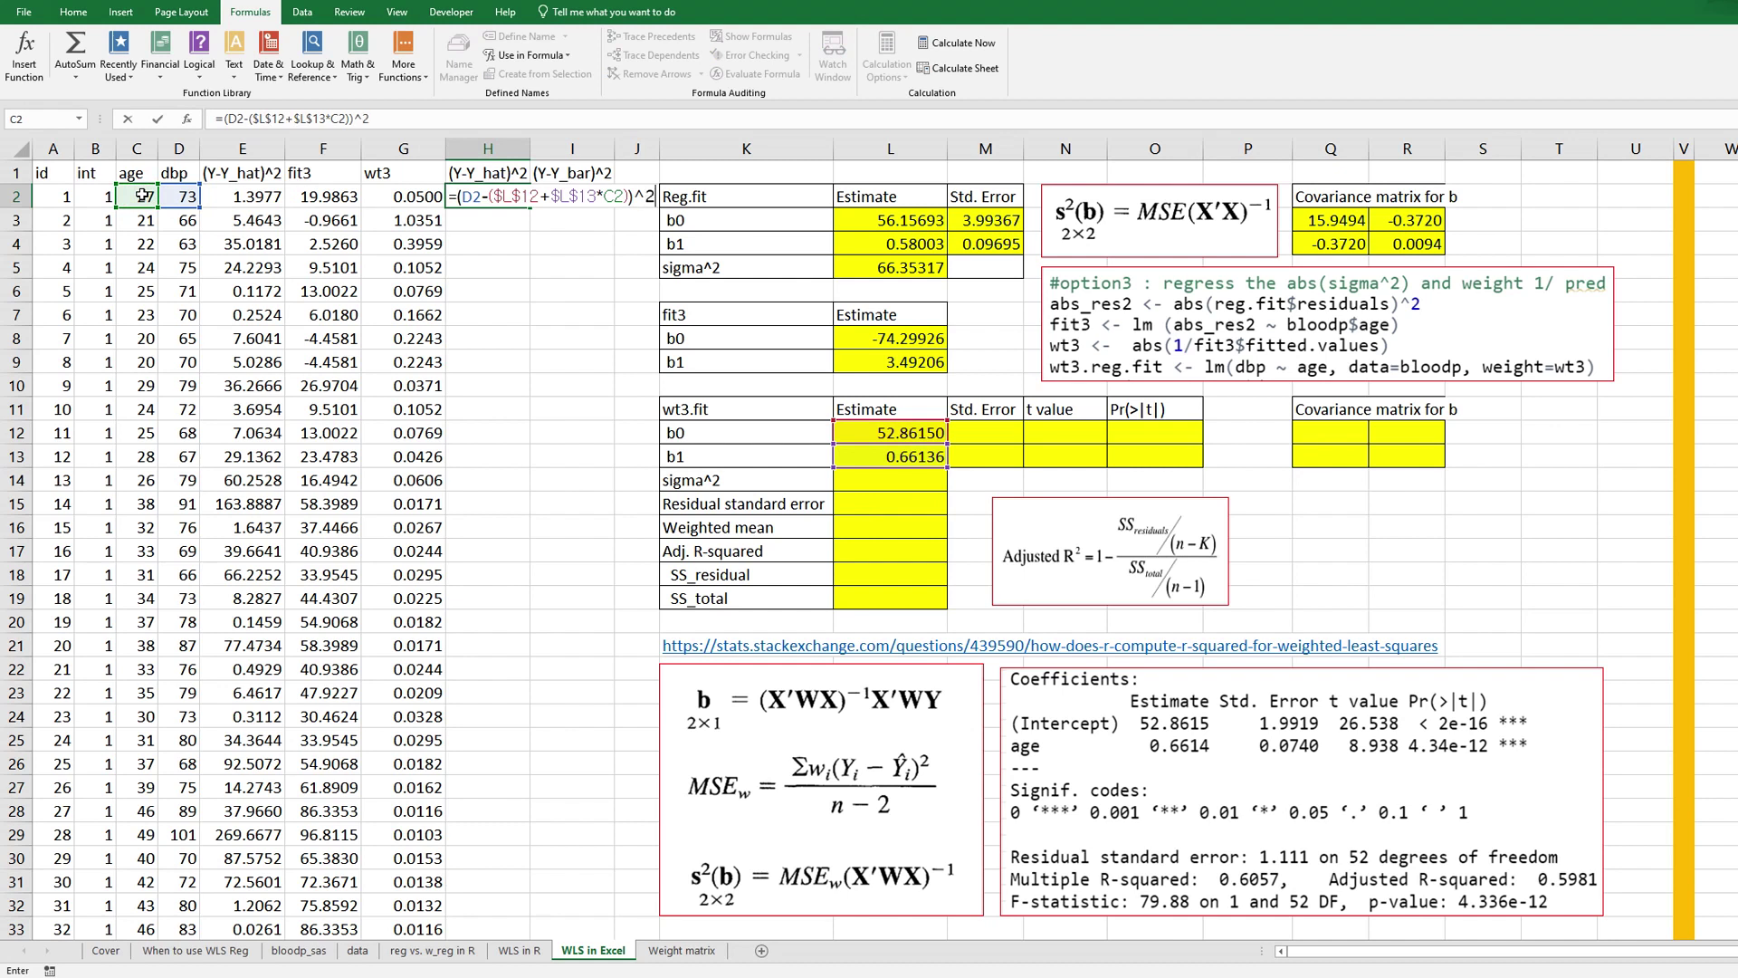
text(^2)
key(Return)
click(480, 196)
double_click(526, 197)
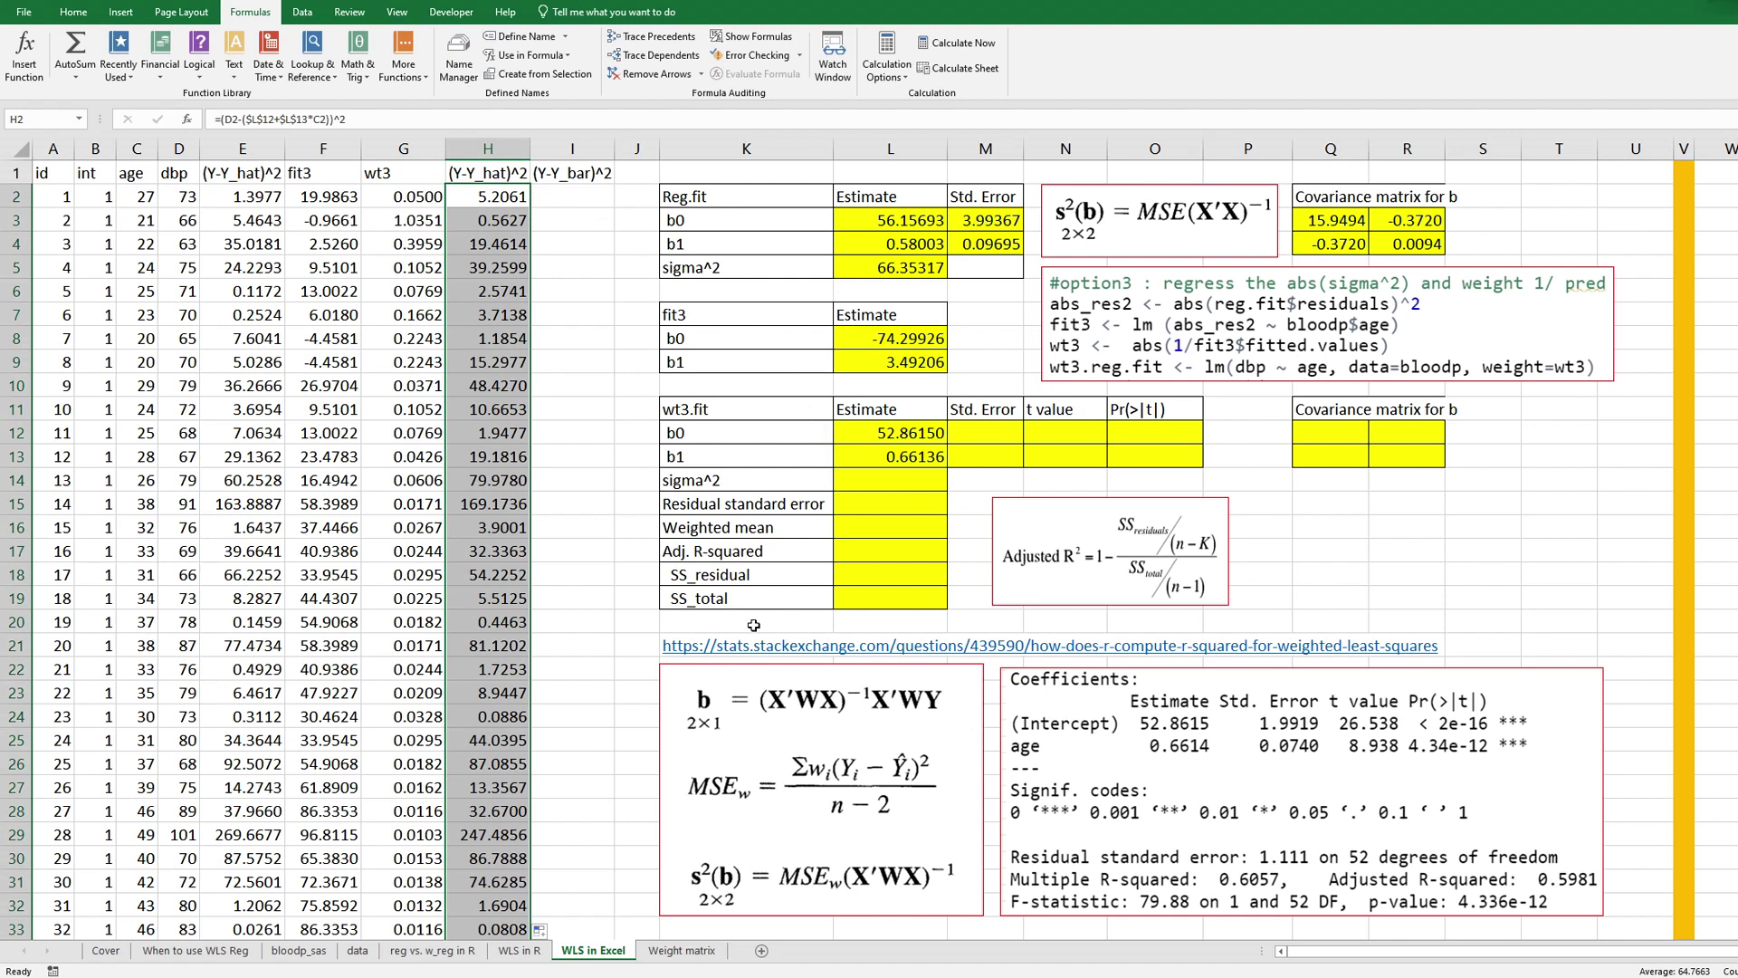
- Begin the sigma^2 cell with =SUMPRODUCT of the wt3 weights column and squared residuals column H
click(885, 481)
text(=supr)
key(BackSpace)
key(BackSpace)
text(mproduct()
click(407, 201)
key(ctrl+shift+Down)
text(,)
scroll(471, 237, up, 8)
click(489, 195)
key(ctrl+shift+Down)
- Divide the SUMPRODUCT by the COUNT of column H to finish sigma^2 at 1.234723
text()/(count()
click(503, 194)
key(ctrl+shift+Down)
text())
key(Return)
key(Up)
key(Up)
key(Up)
key(Up)
key(Up)
key(Up)
key(Up)
key(Up)
key(Up)
key(Up)
key(Up)
key(Up)
key(Up)
key(Up)
click(890, 477)
- Set the residual standard error to =SQRT(L14), showing 1.111
click(904, 498)
text(=sqr)
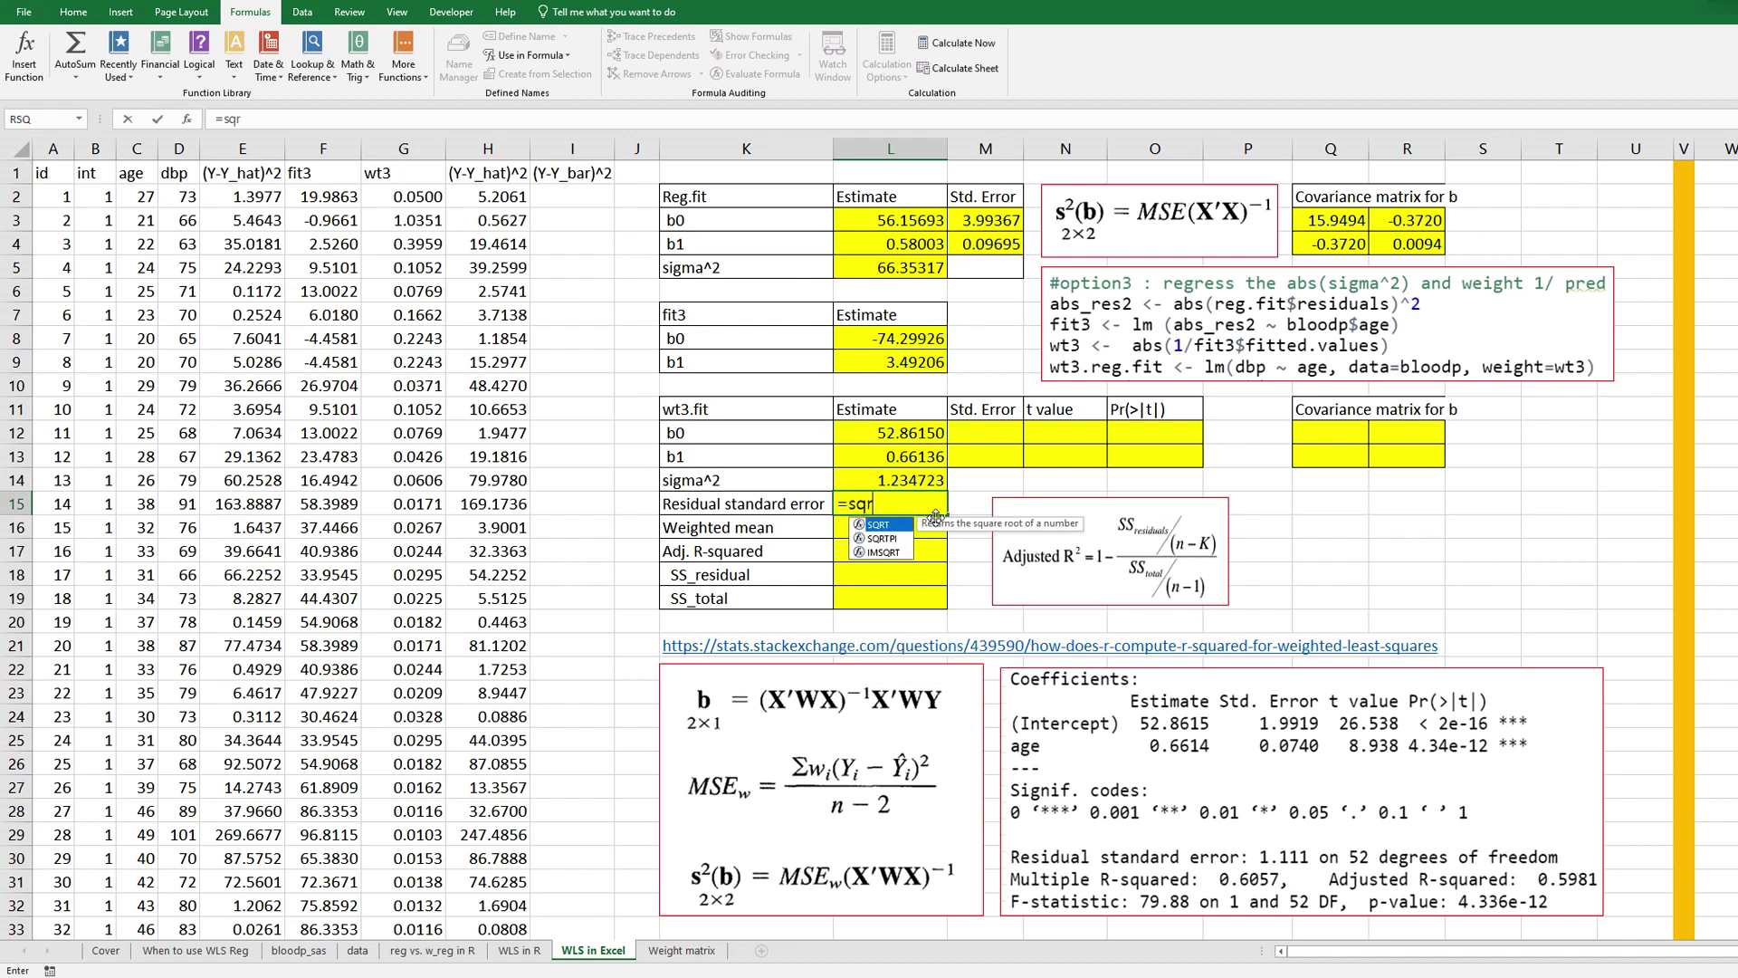
text(t()
key(Up)
text())
key(Return)
key(Return)
key(Up)
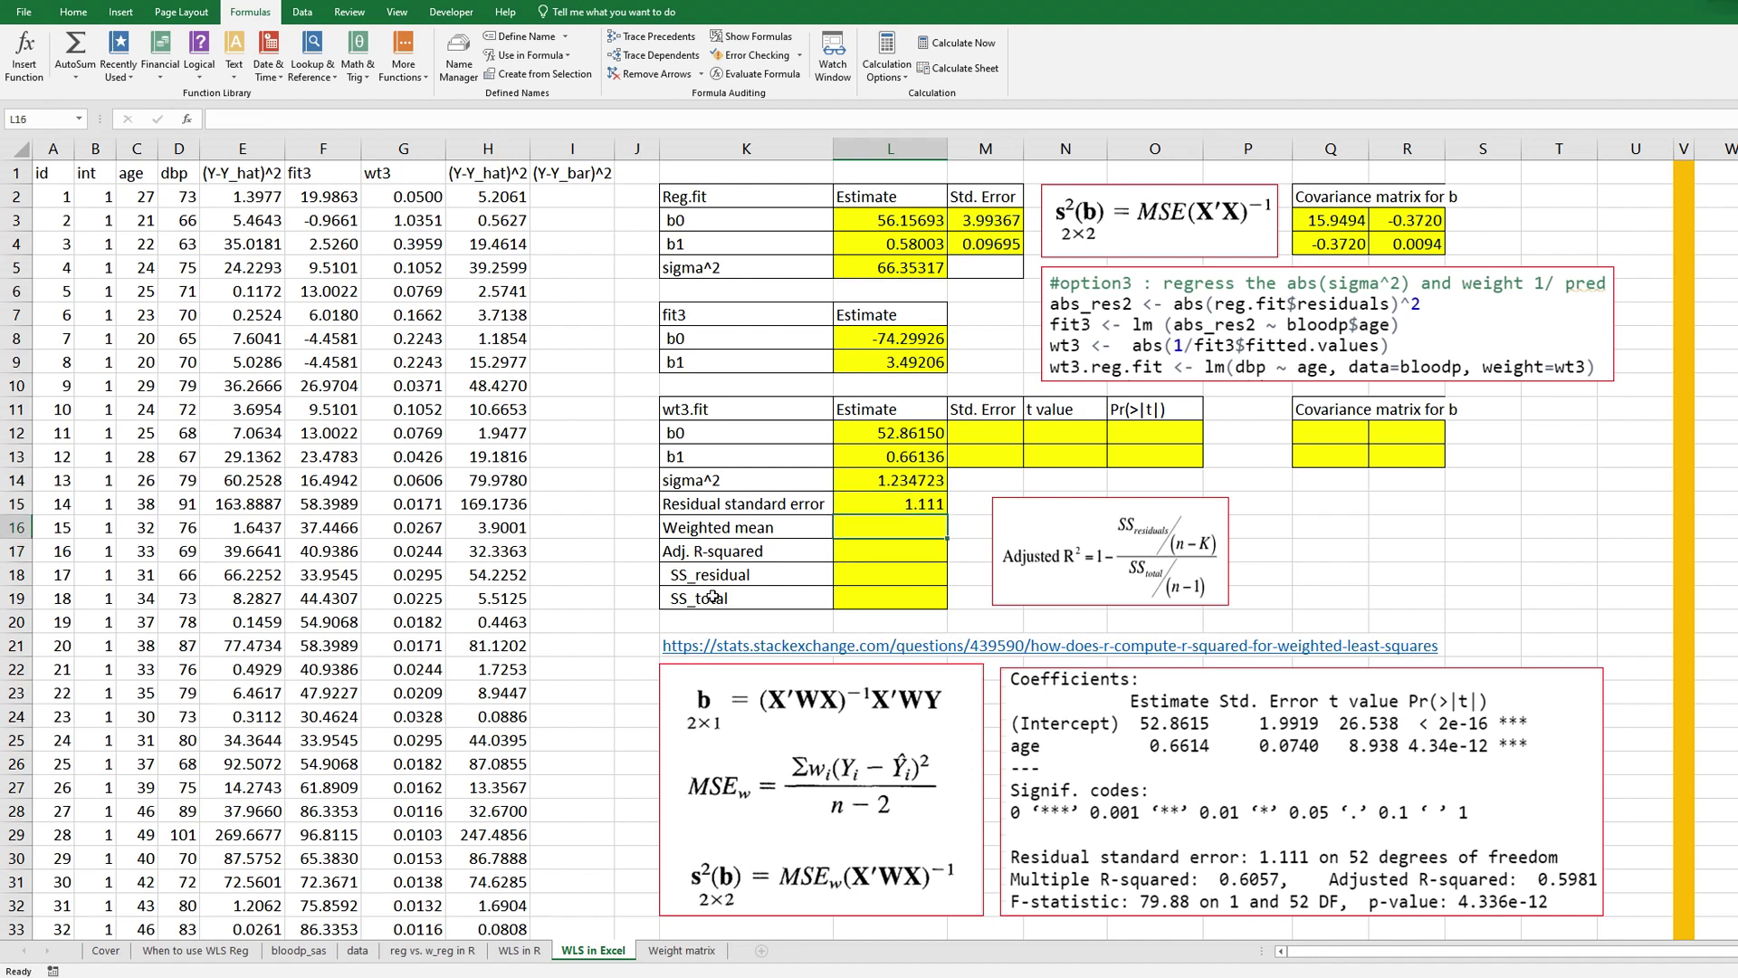
key(Left)
key(Left)
key(Right)
key(Right)
key(Right)
key(Right)
key(Right)
key(Right)
key(Up)
key(Up)
key(Up)
key(Up)
key(Right)
key(Left)
key(Left)
key(Left)
key(Left)
key(Right)
key(Right)
key(Right)
key(Right)
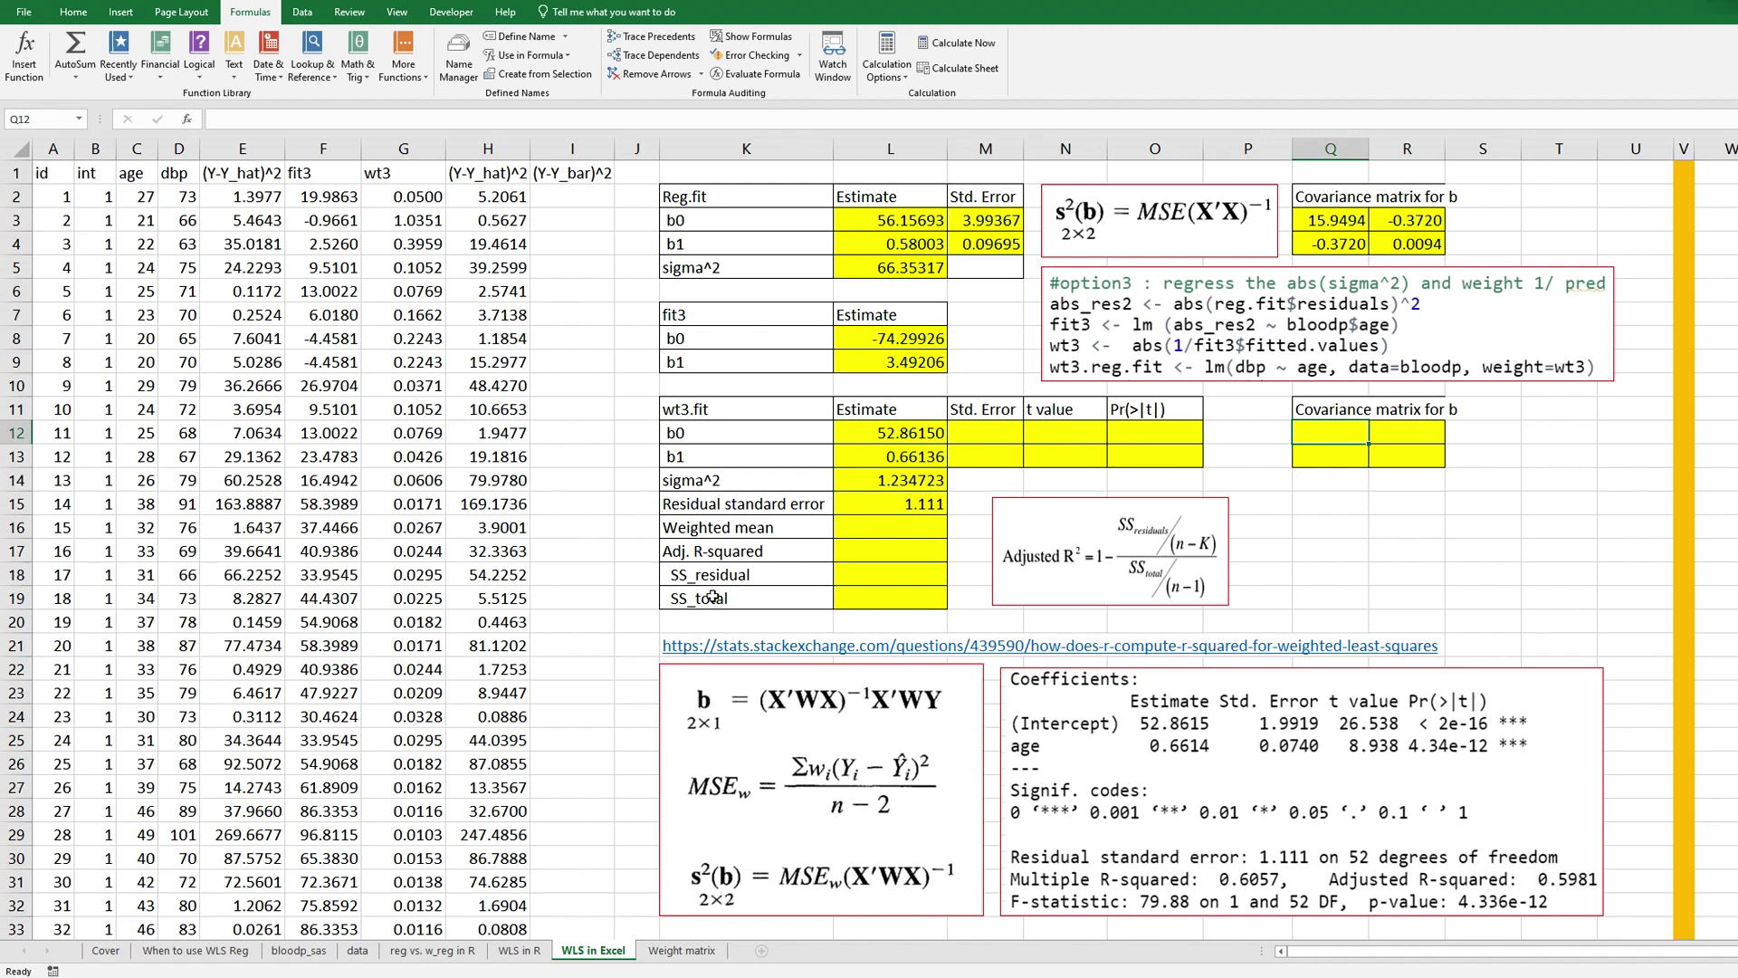
- Enter =MINVERSE(MMULT(MMULT(TRANSPOSE(X),W),X))*L14 as an array formula across Q12:R13
key(shift+Down)
key(shift+Right)
text(=m)
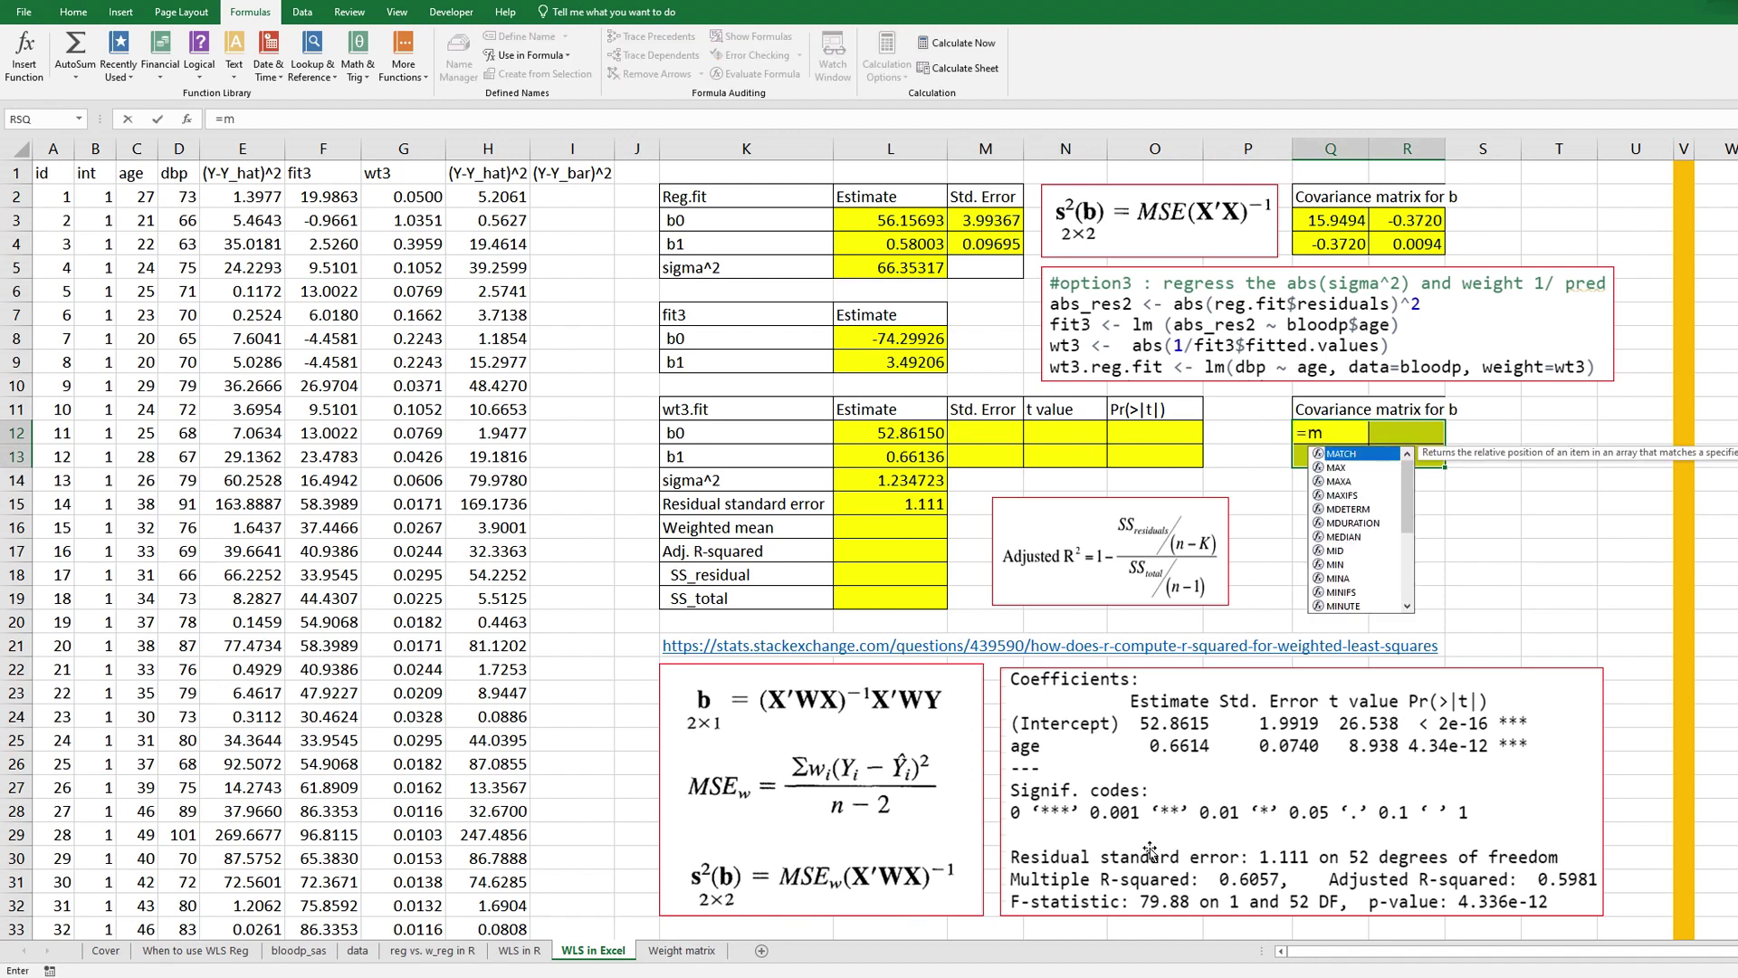
text(mult(trans)
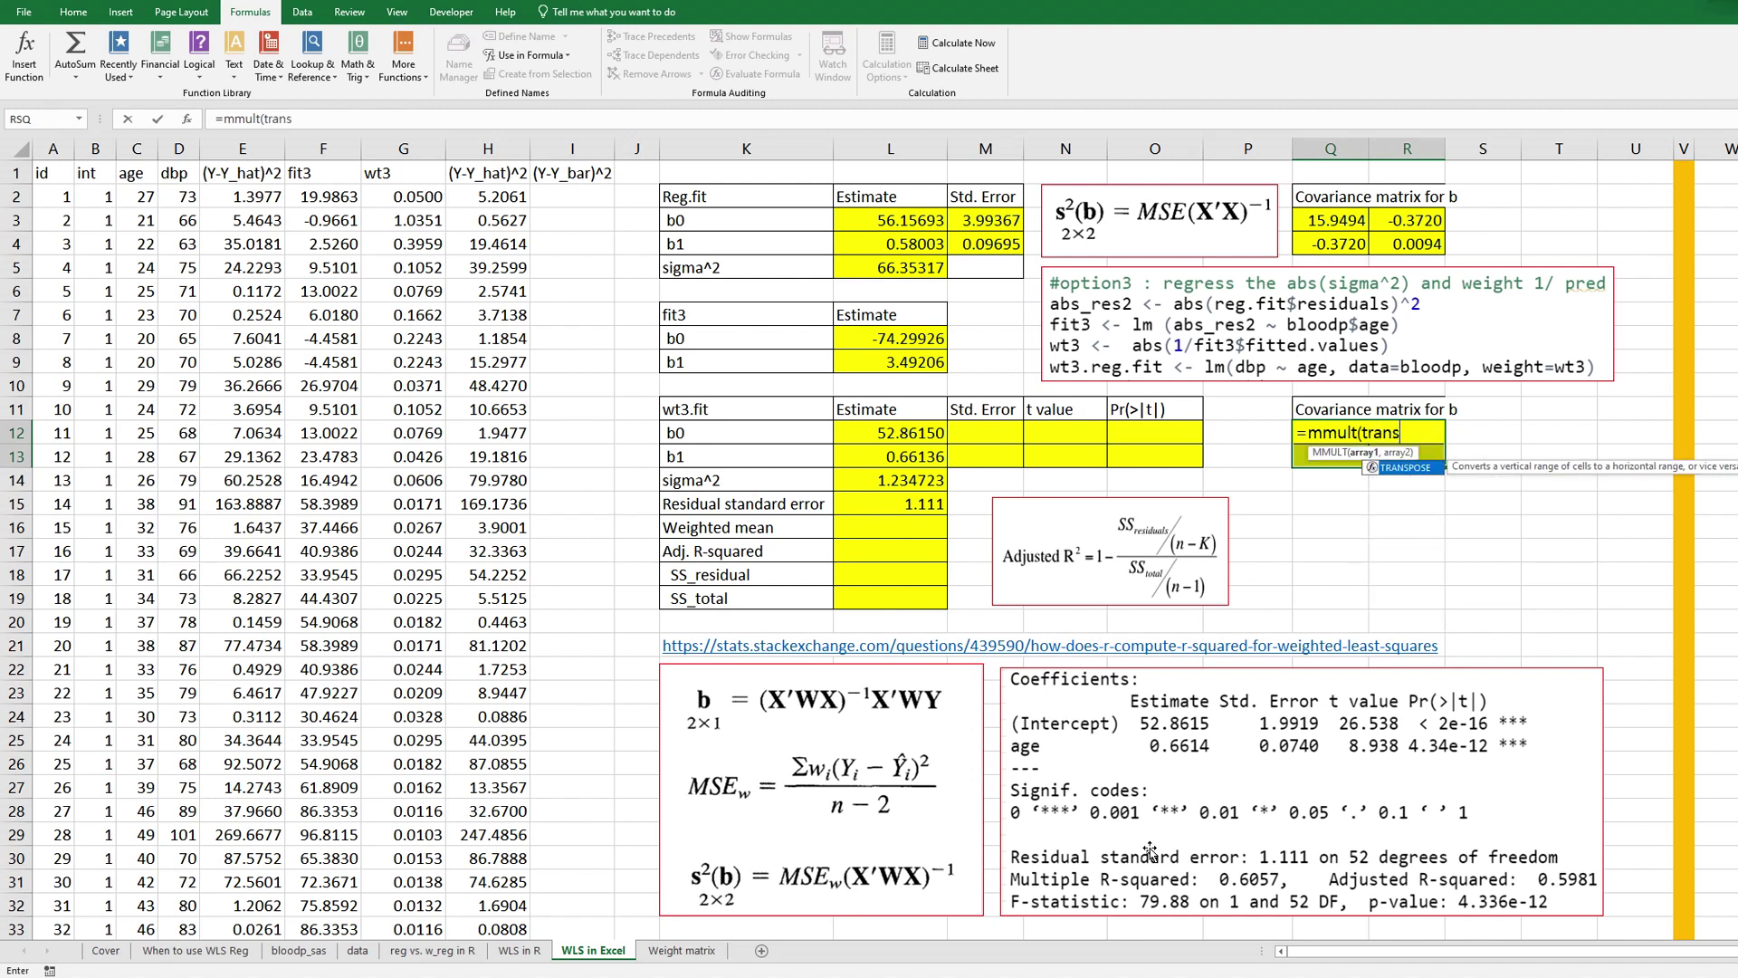
text(pose(X),W))
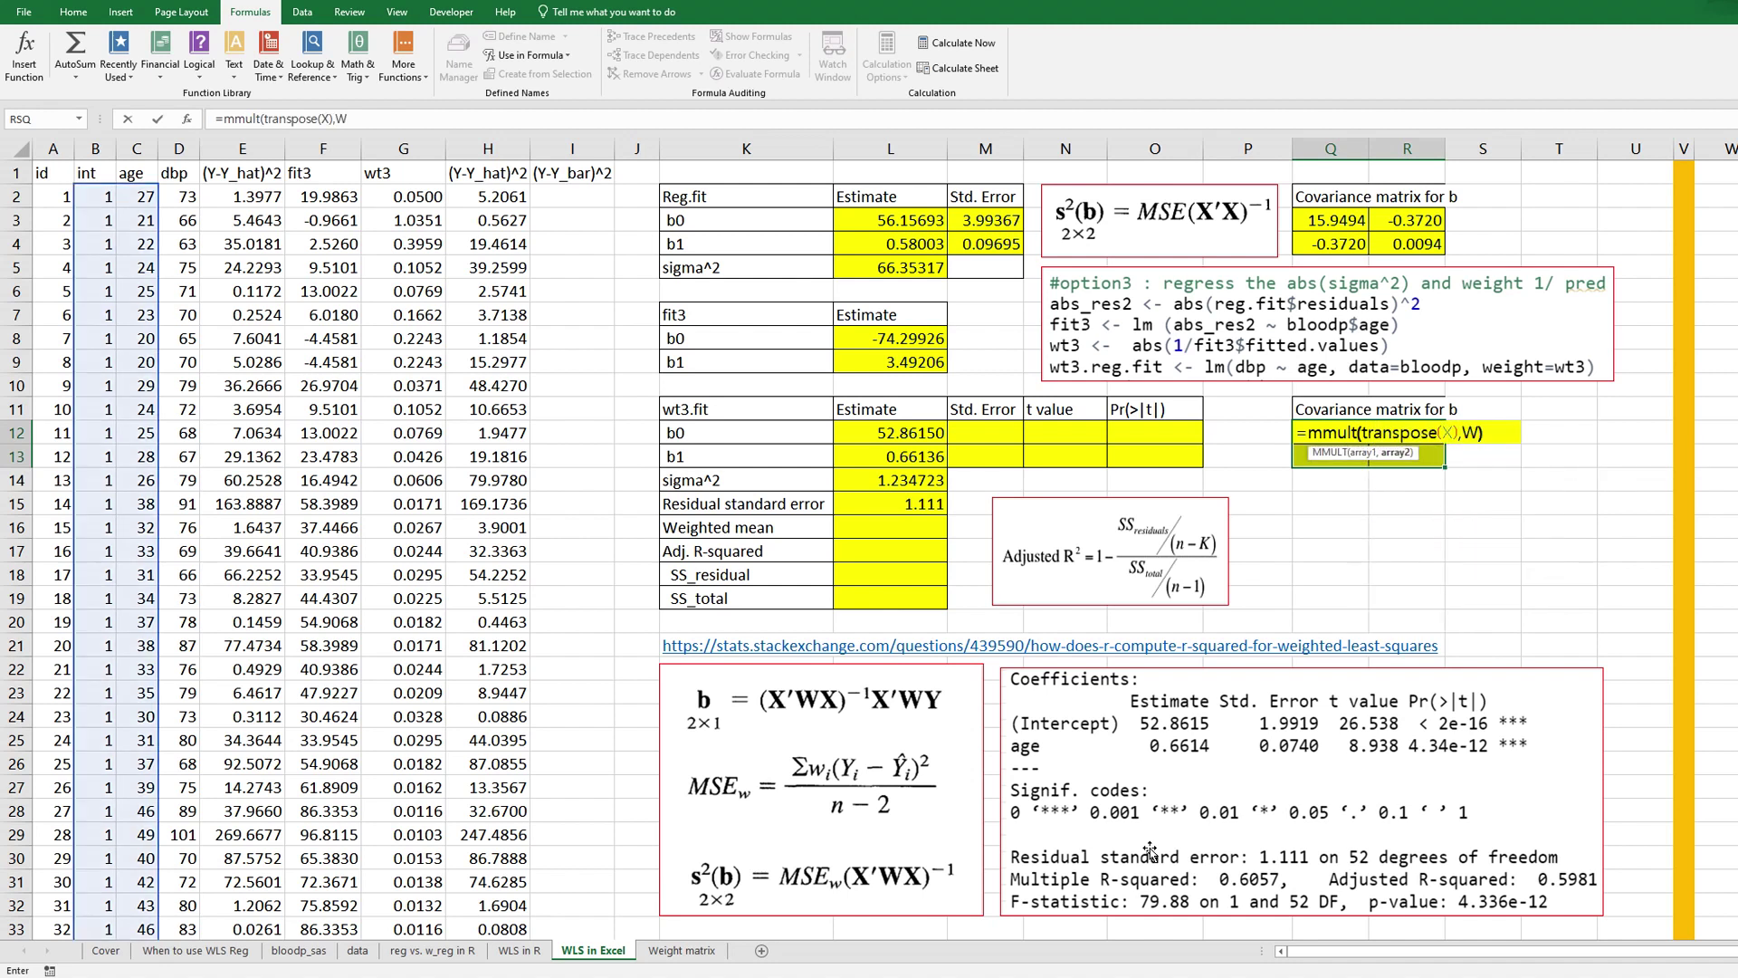
click(226, 122)
text(mmult(,X))
text(minverse())
click(891, 480)
key(ctrl+shift+Return)
- Start the b0 standard error cell with a reference to the b0 variance in Q12
key(Left)
key(Left)
key(Left)
key(Left)
text(=)
key(Right)
key(Right)
key(Right)
key(Right)
key(Return)
key(Up)
- Enter standard errors =SQRT(Q12) and =SQRT(R13) for b0 and b1 in M12:M13
text(=sqrt()
key(Right)
key(Right)
key(Right)
key(Right)
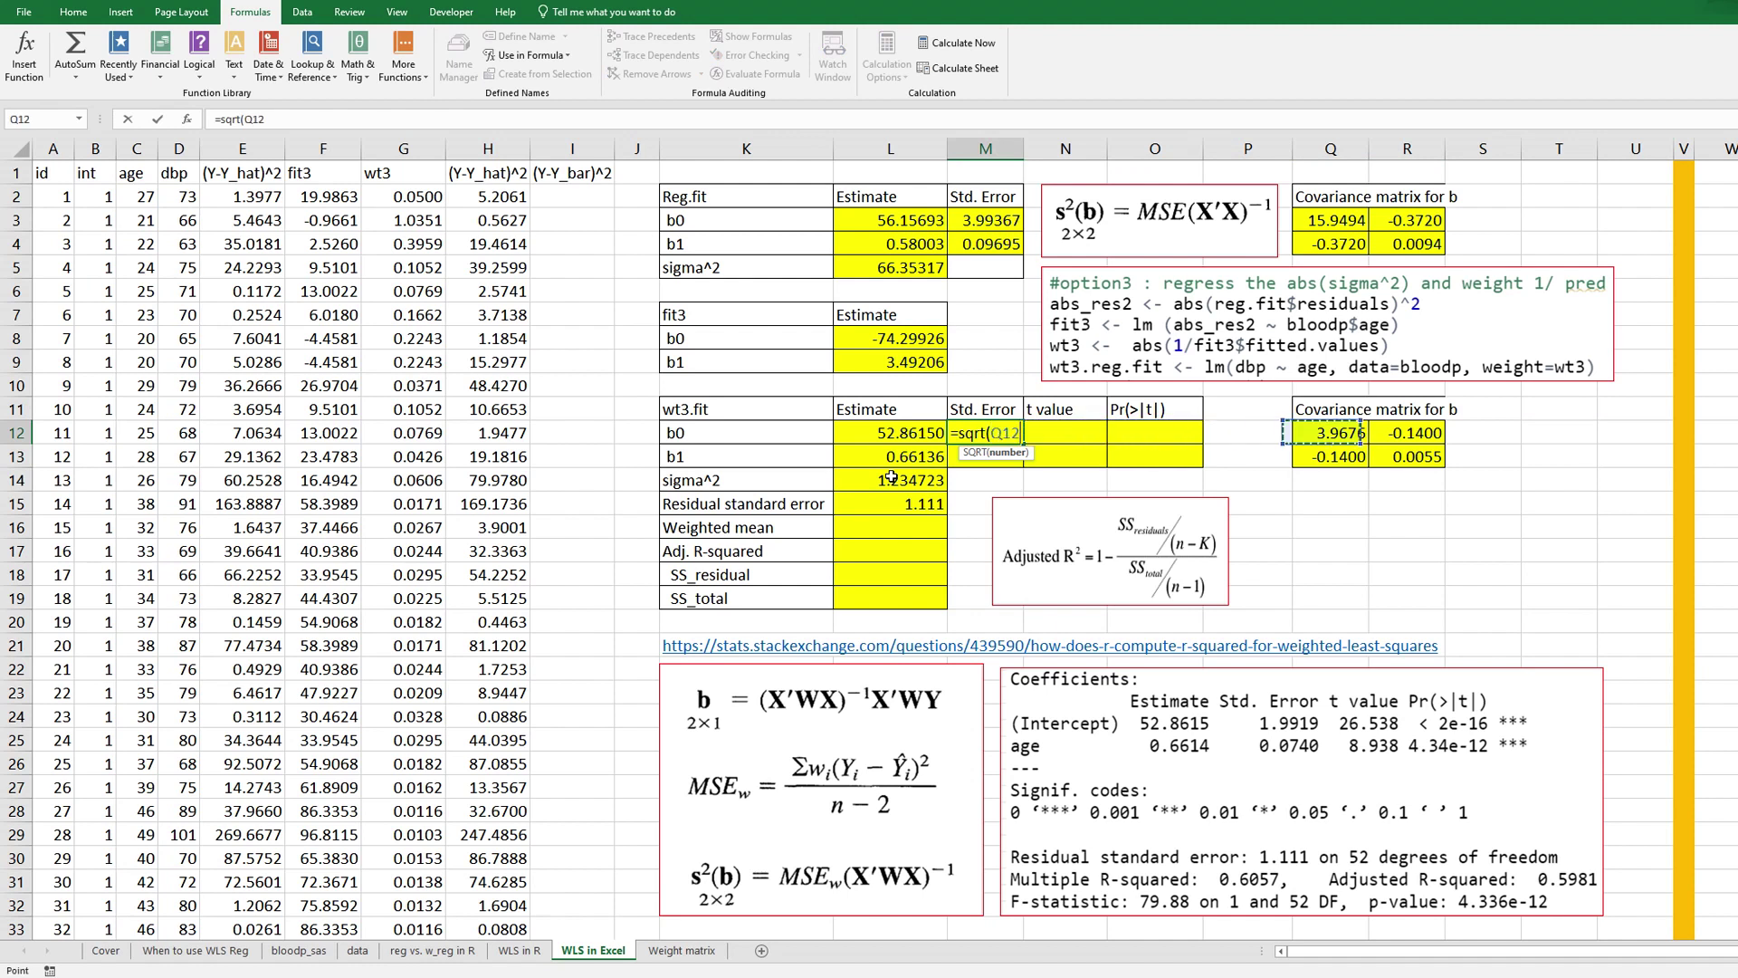
text())
key(Return)
text(=sqrt()
key(Right)
key(Right)
key(Right)
key(Right)
key(Right)
text())
key(Return)
- Compute the b0 t value as =L12/M12 and copy it down for b1
key(Up)
key(Up)
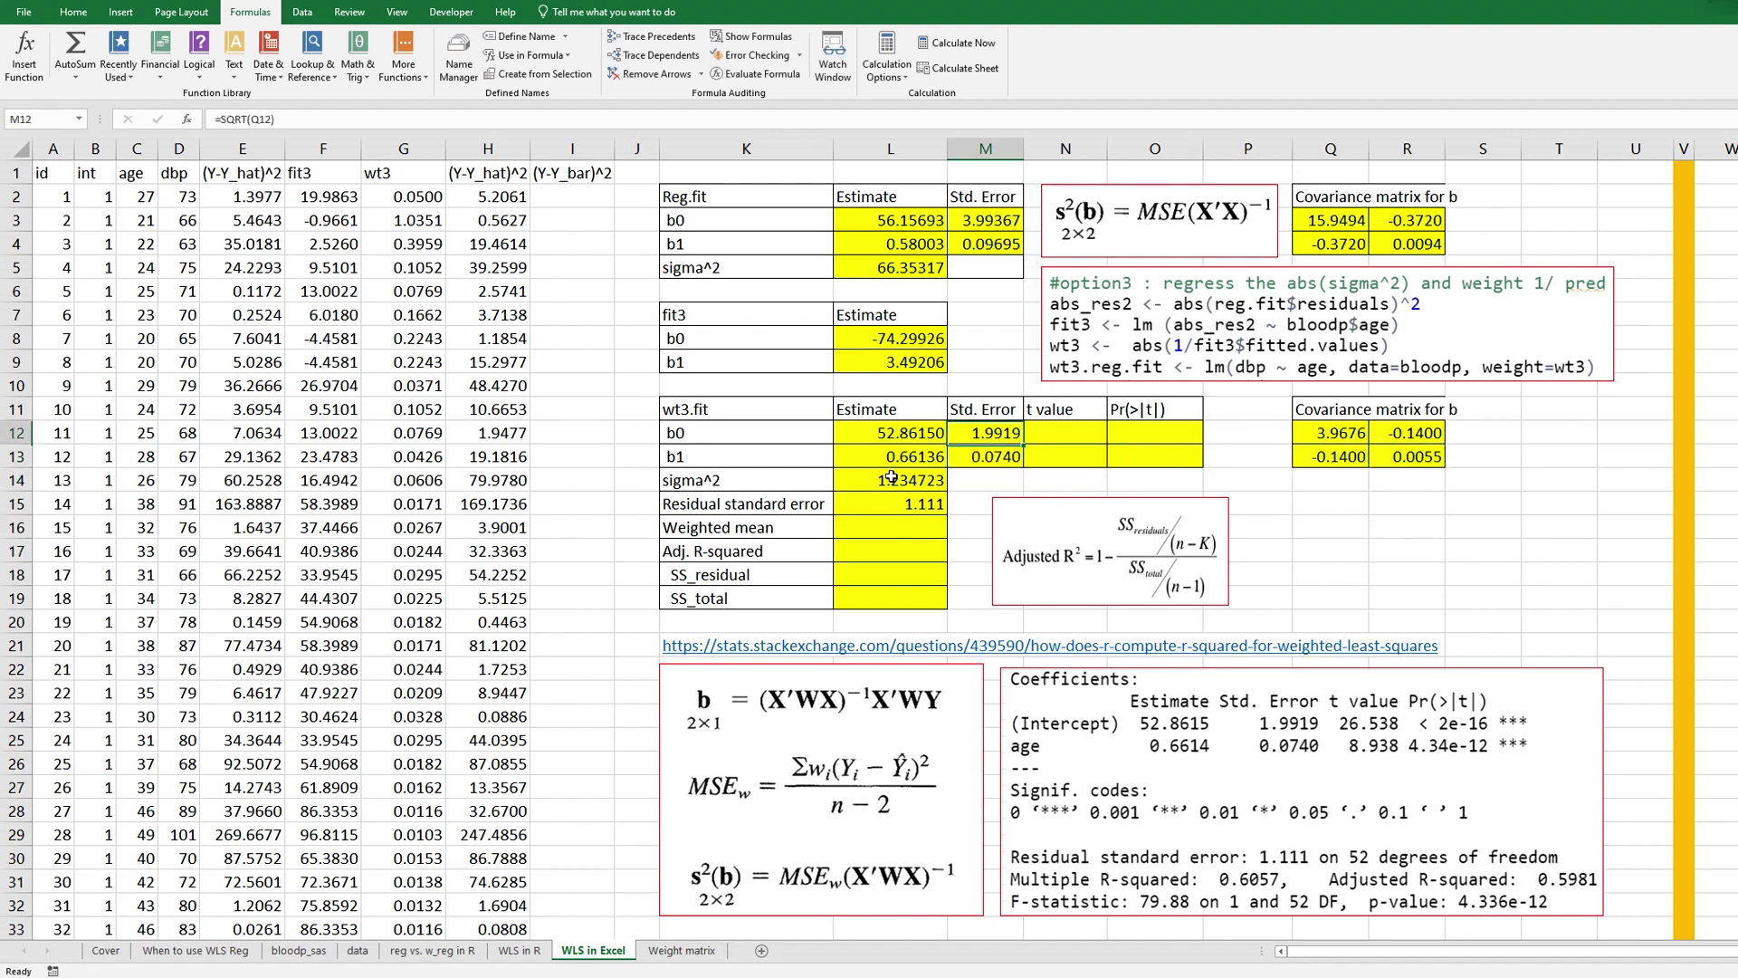
key(Right)
text(=)
key(Left)
key(Left)
text(/)
key(Left)
key(Return)
key(Up)
key(ctrl+c)
key(Down)
key(ctrl+v)
- Compute the b0 two-tailed p-value with T.DIST.2T on N12 and copy it down for b1
key(Right)
key(Up)
text(=d.dist)
key(BackSpace)
key(BackSpace)
key(BackSpace)
key(BackSpace)
key(BackSpace)
key(BackSpace)
text(t.dist.2t()
click(1053, 433)
text(,)
key(Return)
key(Up)
key(ctrl+c)
key(Down)
key(ctrl+v)
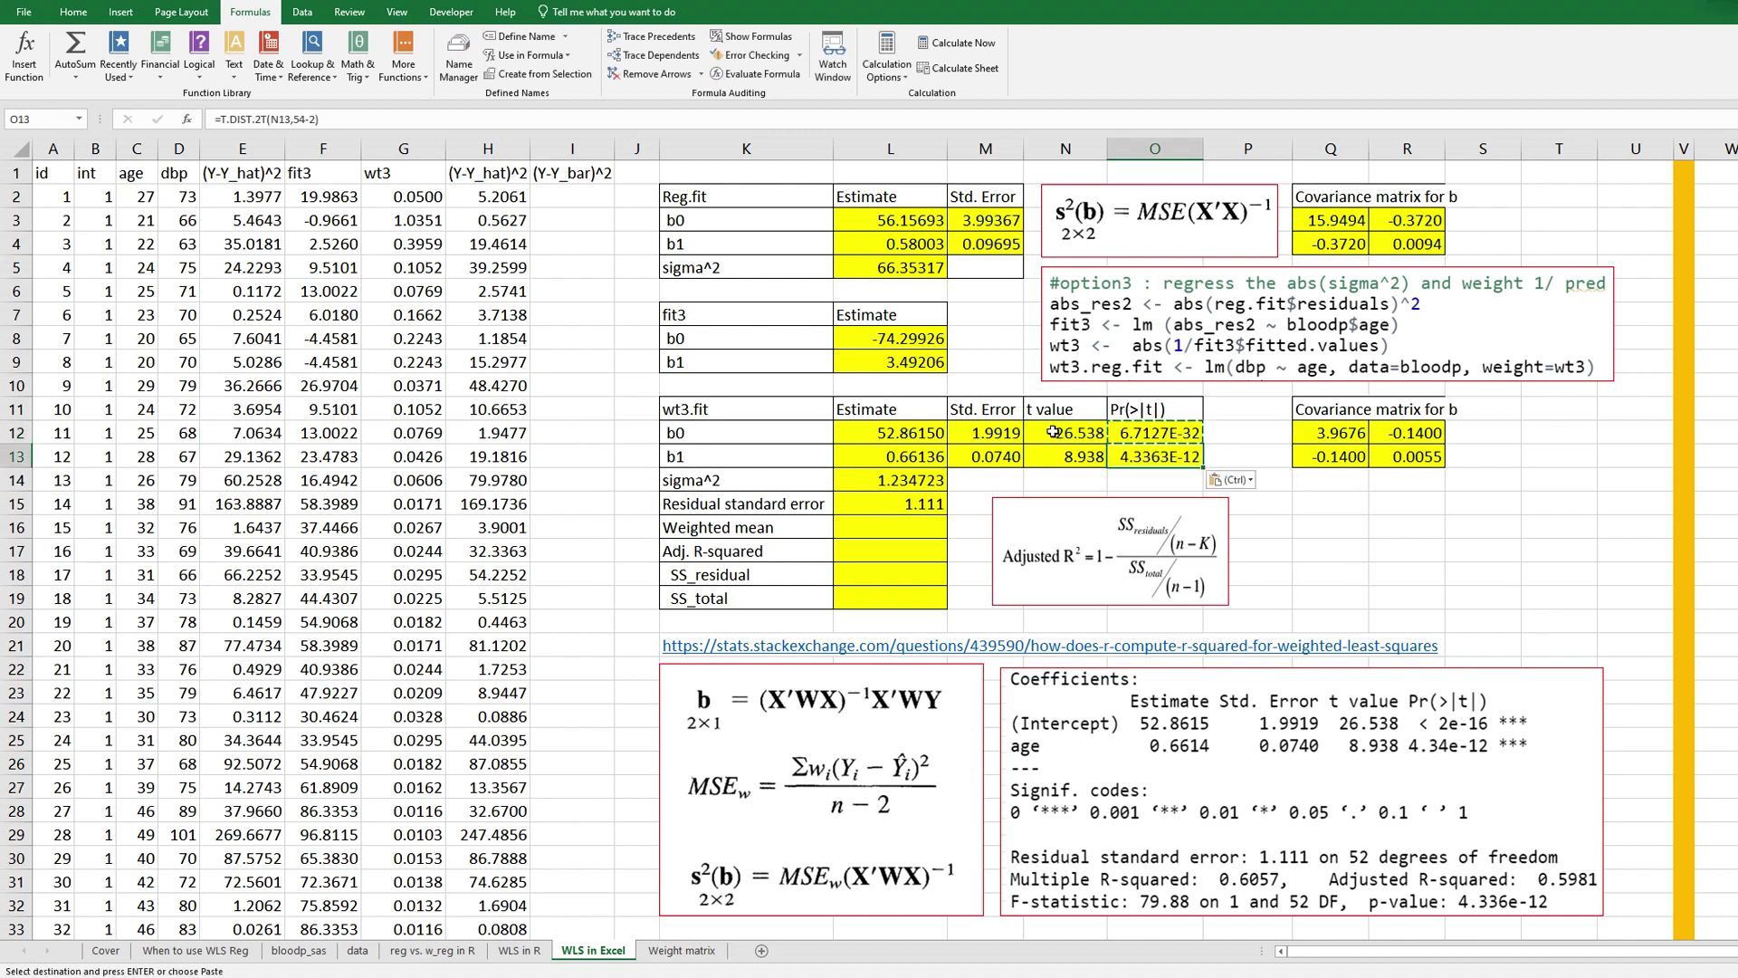
- Review the b1 standard error and t value formulas, then move to the Adj. R-squared row
key(Escape)
key(Left)
key(Left)
key(Right)
key(Left)
key(Left)
key(Left)
key(Down)
key(Down)
key(Down)
key(Down)
key(Right)
key(Right)
key(Left)
key(Left)
key(Left)
key(Right)
- Enter =SUMPRODUCT(D2:D55,G2:G55)/SUM(G2:G55) as the weighted mean in L16
key(Down)
key(Down)
key(Up)
key(Up)
key(Up)
key(Right)
text(=sumprod)
text(()
click(178, 194)
key(ctrl+shift+Down)
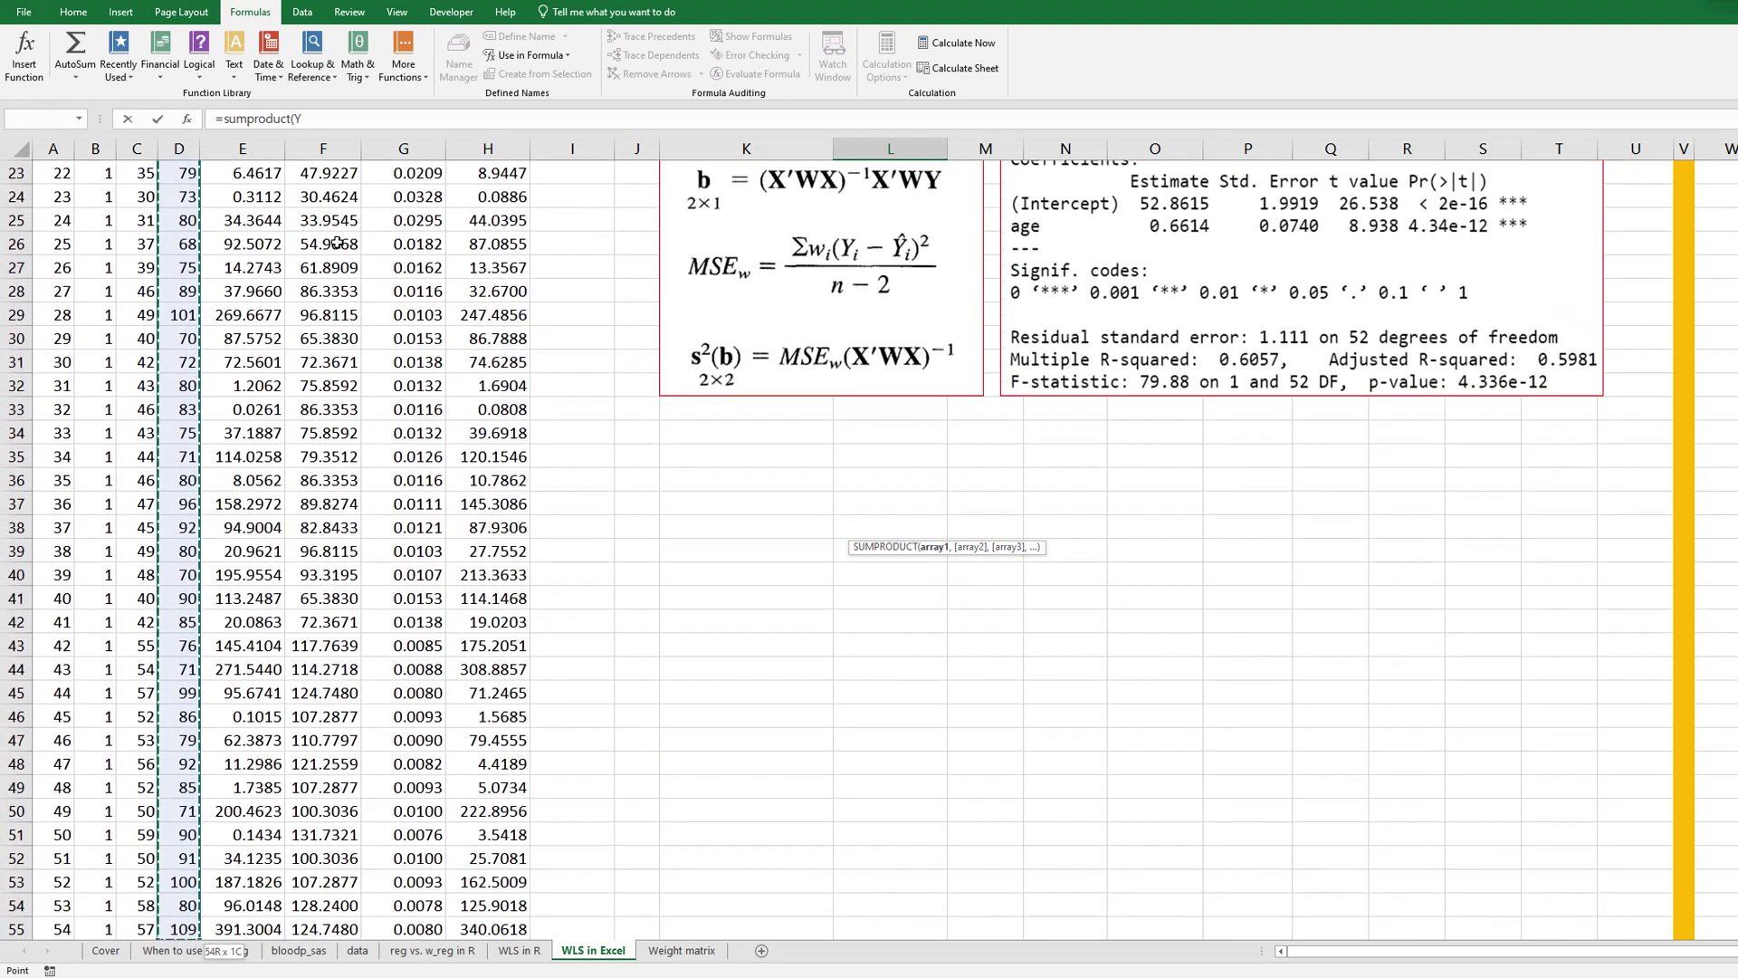
text(,)
click(398, 196)
key(ctrl+shift+Down)
text()/sum()
scroll(605, 372, up, 7)
click(414, 197)
key(ctrl+shift+Down)
key(Return)
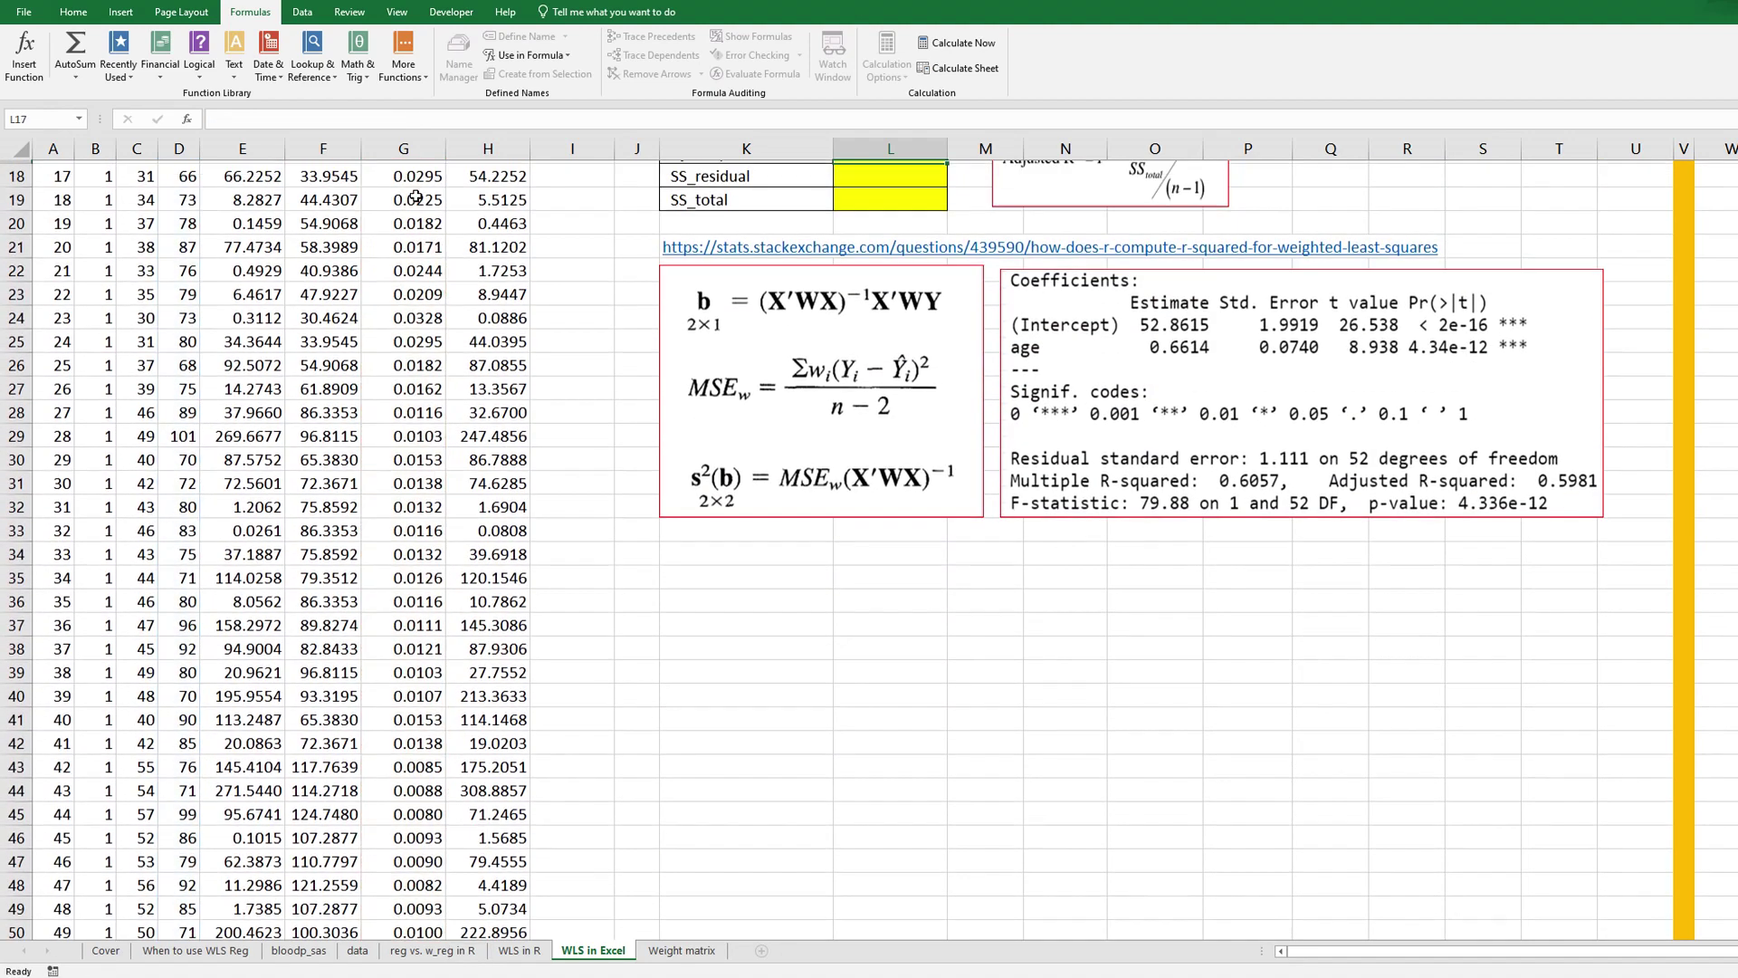
- Begin the first (Y-Y_bar)^2 formula in I2 with =(D2
key(Up)
key(Up)
key(Up)
key(Up)
key(Up)
key(Up)
key(Up)
key(Up)
key(Up)
key(Up)
key(Up)
key(Up)
key(Up)
key(Up)
key(Up)
key(Up)
click(569, 199)
text(=()
key(Left)
key(Left)
key(Left)
key(Left)
key(Left)
- Complete =(D2-$L$16)^2 in I2 and fill it down the (Y-Y_bar)^2 column
text(-)
click(865, 529)
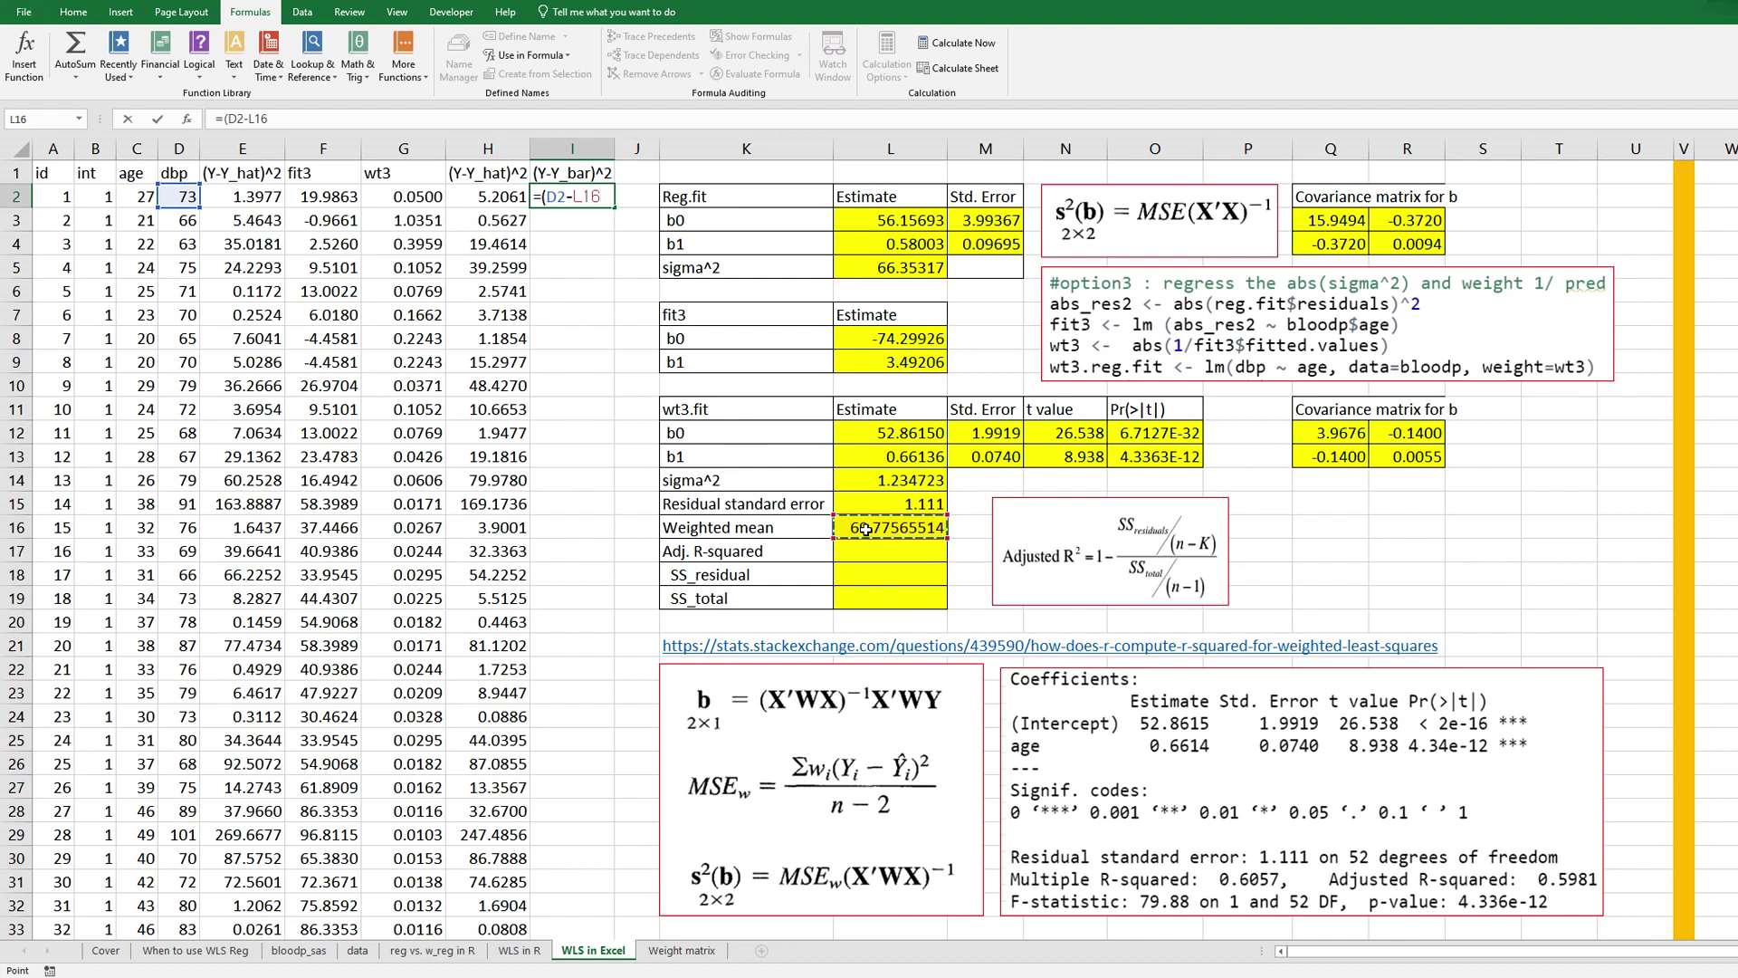
key(F4)
text()^2)
key(Return)
click(573, 192)
double_click(614, 208)
click(581, 365)
- Rename the SS_residual label to MS_residual and begin editing the SS_total label
click(881, 577)
click(801, 574)
click(225, 119)
key(Delete)
text(M)
key(Return)
drag(220, 119, 231, 120)
- Rename the SS_total label to MS_total
click(224, 119)
key(Delete)
text(M)
key(Return)
- Set MS_residual in L18 from L15, giving 1.235
key(Up)
key(Up)
key(Right)
key(Up)
click(935, 579)
text(=)
key(Up)
key(Up)
key(Up)
key(Up)
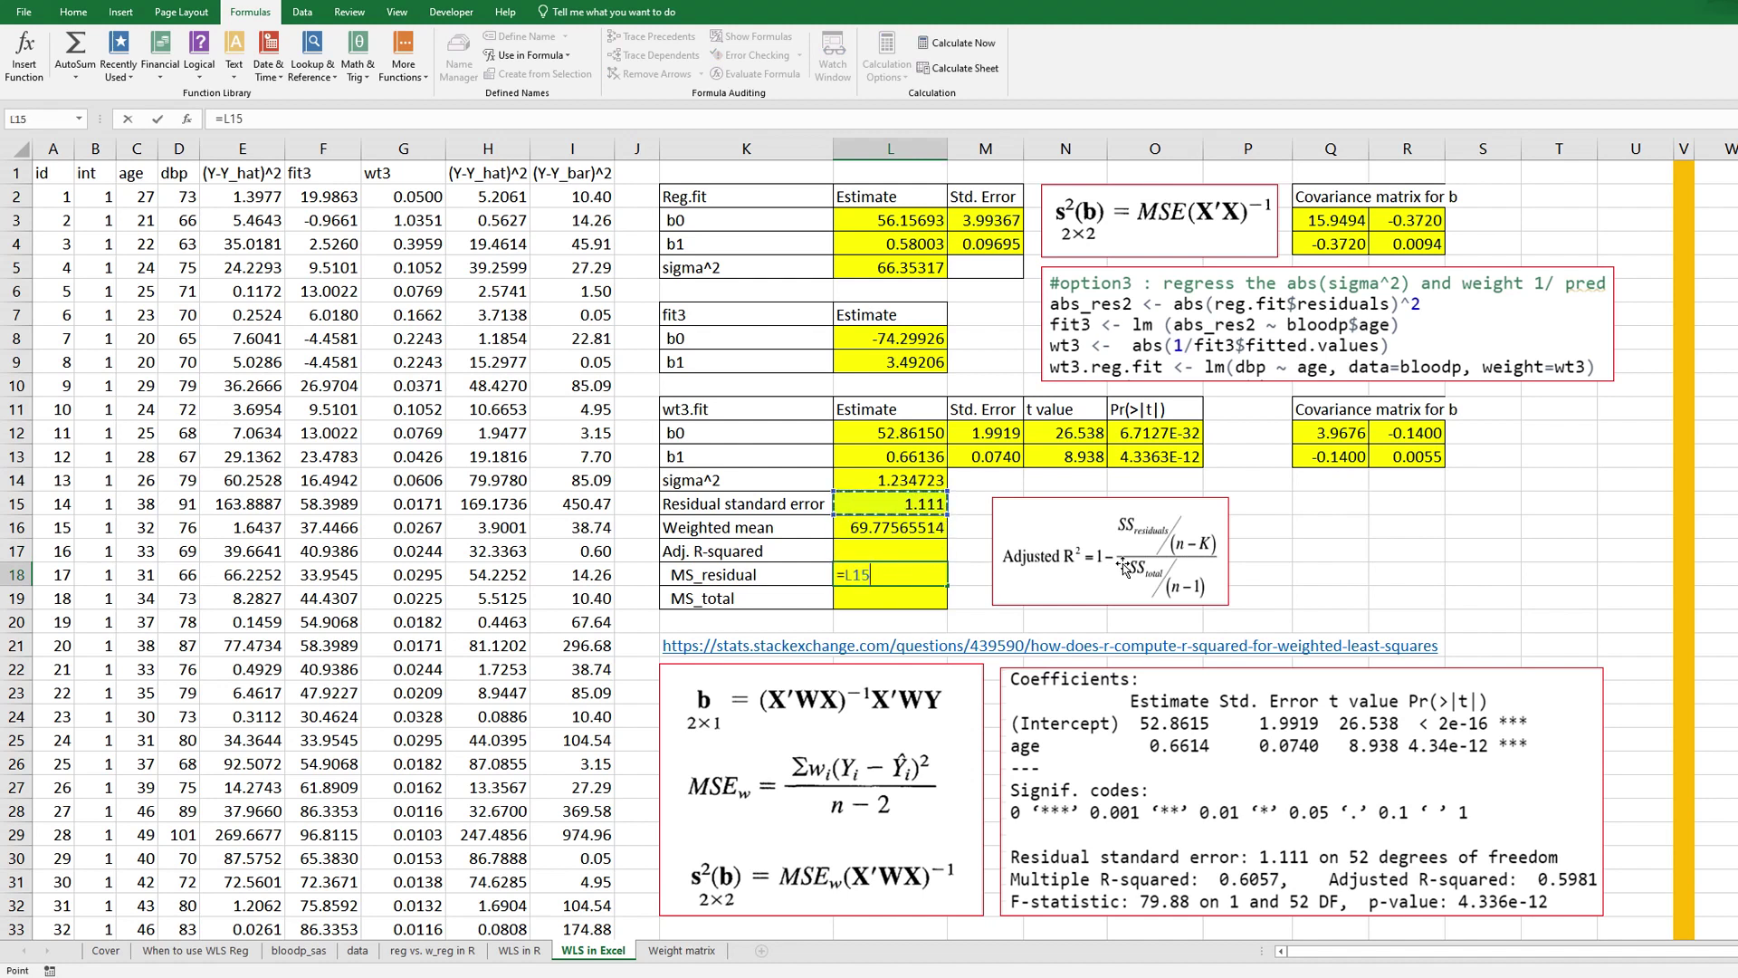
key(Return)
- Compute weighted MS_total as SUMPRODUCT(G2:G55,I2:I55)/(54-1), giving 3.072
text(=sumproduct()
click(414, 197)
key(ctrl+shift+Down)
text(,)
click(575, 196)
key(ctrl+shift+Down)
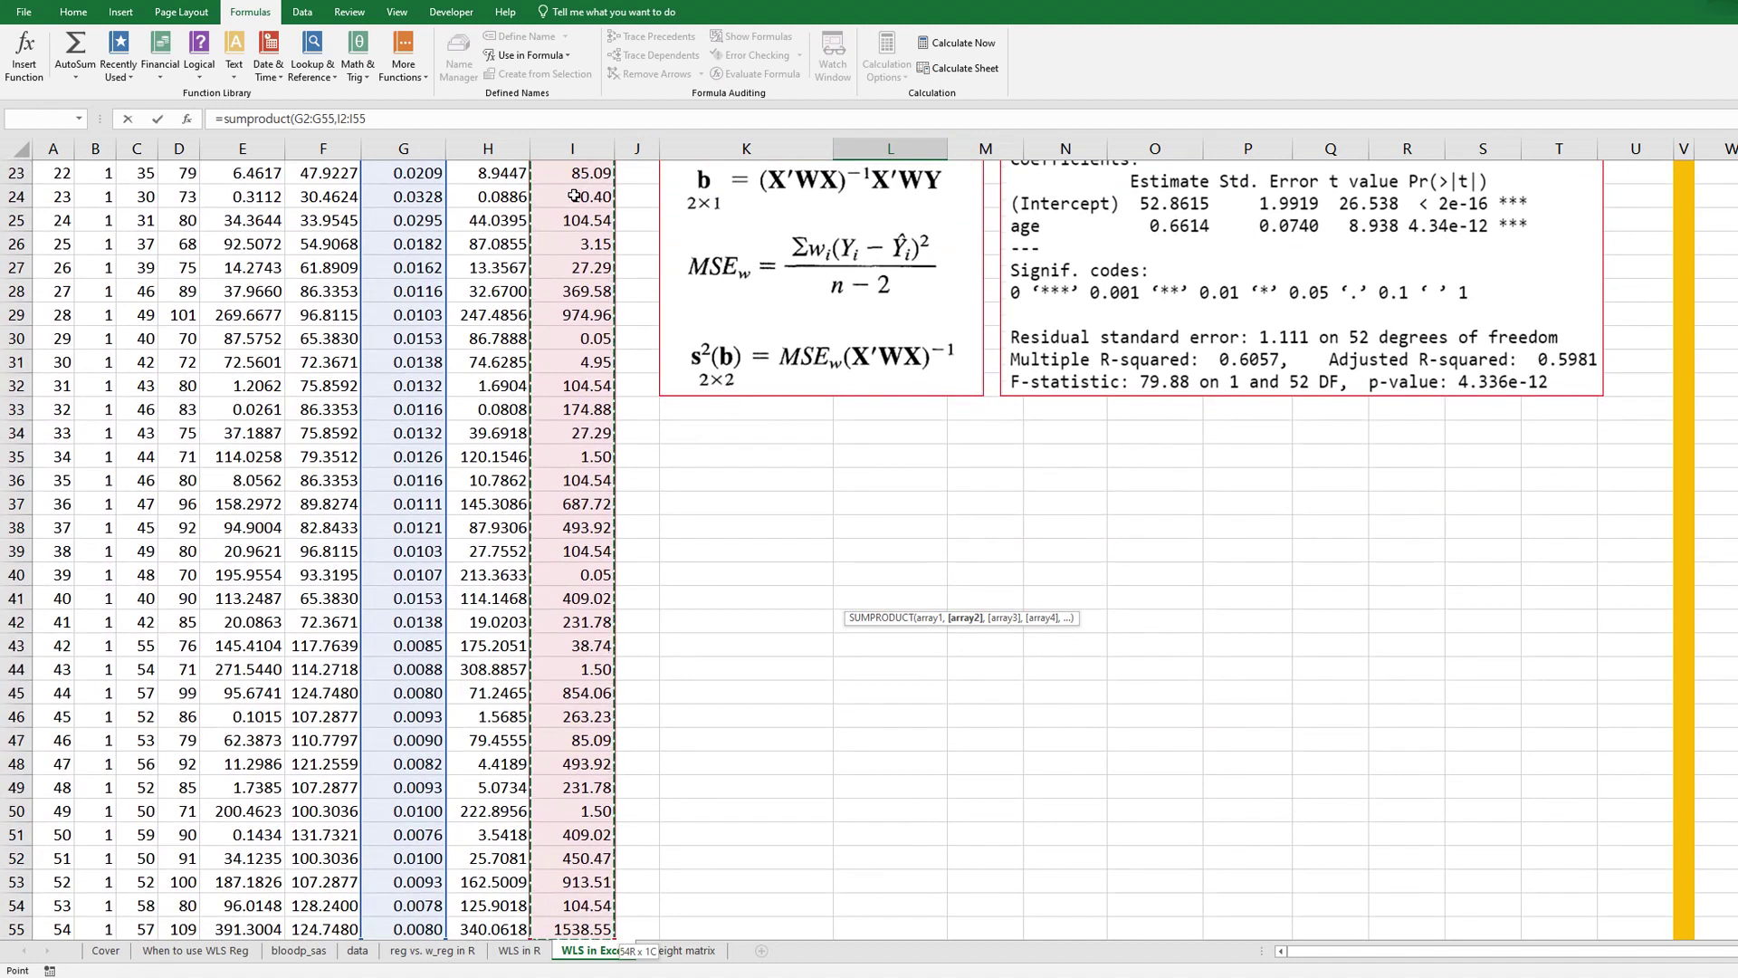
text()/(54-1)
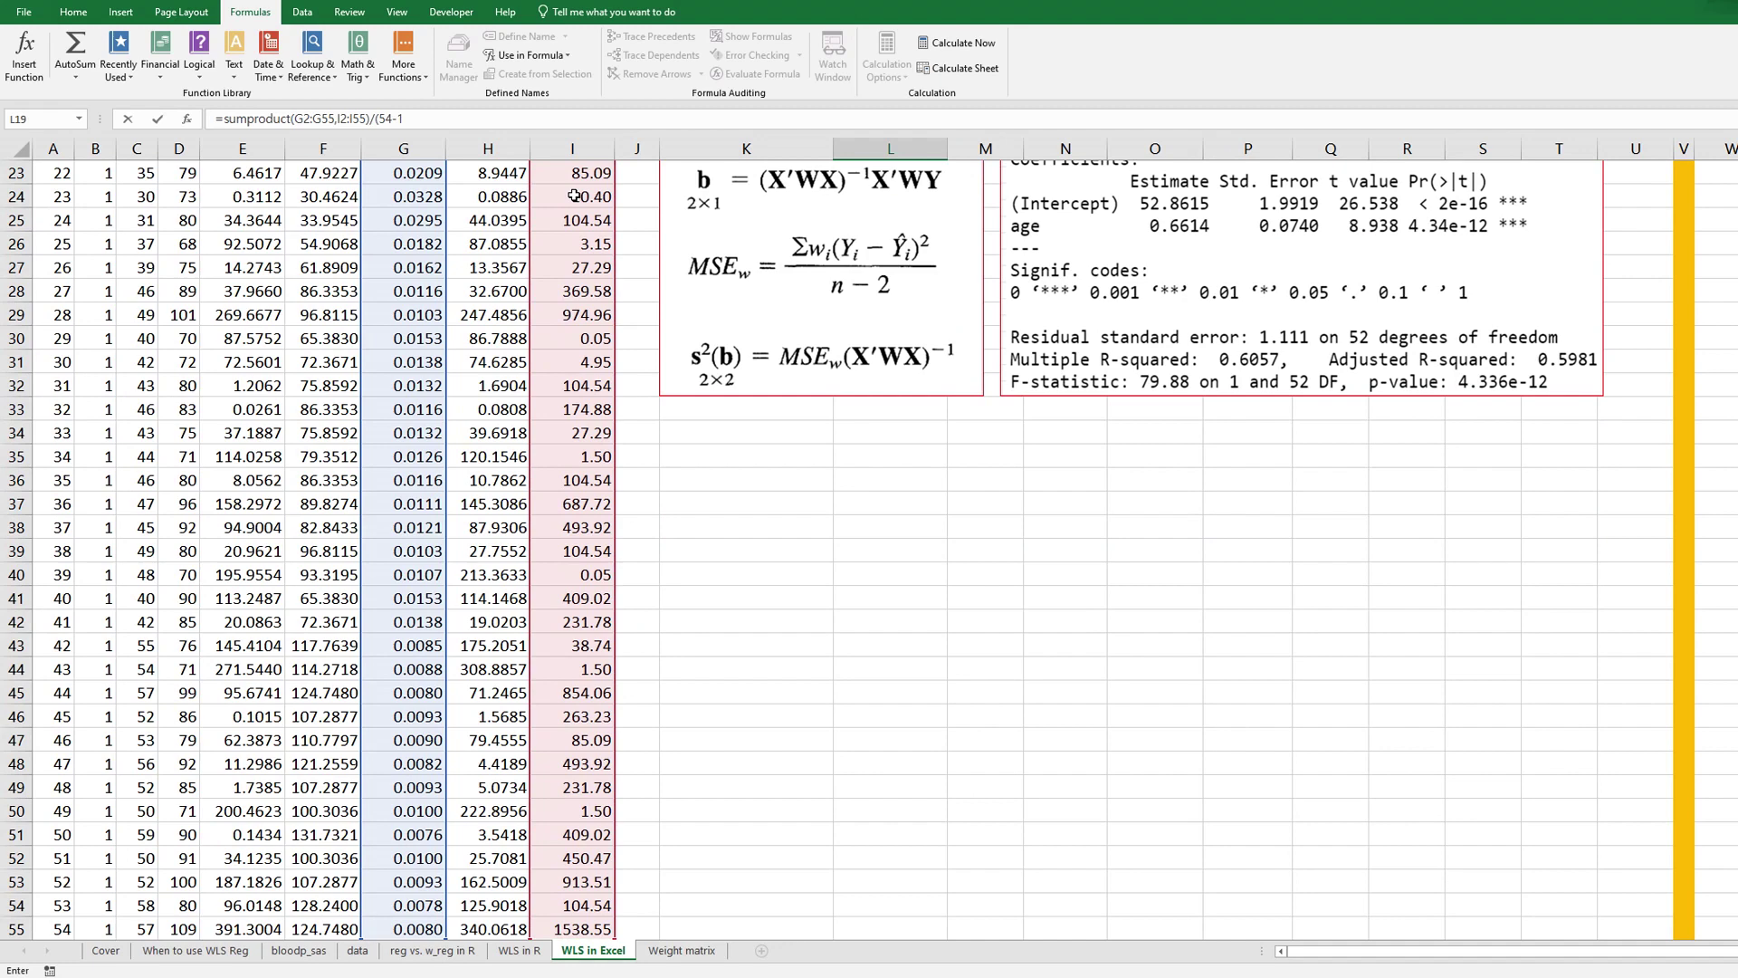
key(Return)
- Enlarge the Adjusted R² formula picture, nudge it upward, and select the Adj. R-squared value cell
click(1084, 491)
drag(1228, 558, 1250, 574)
drag(1151, 536, 1139, 522)
click(890, 512)
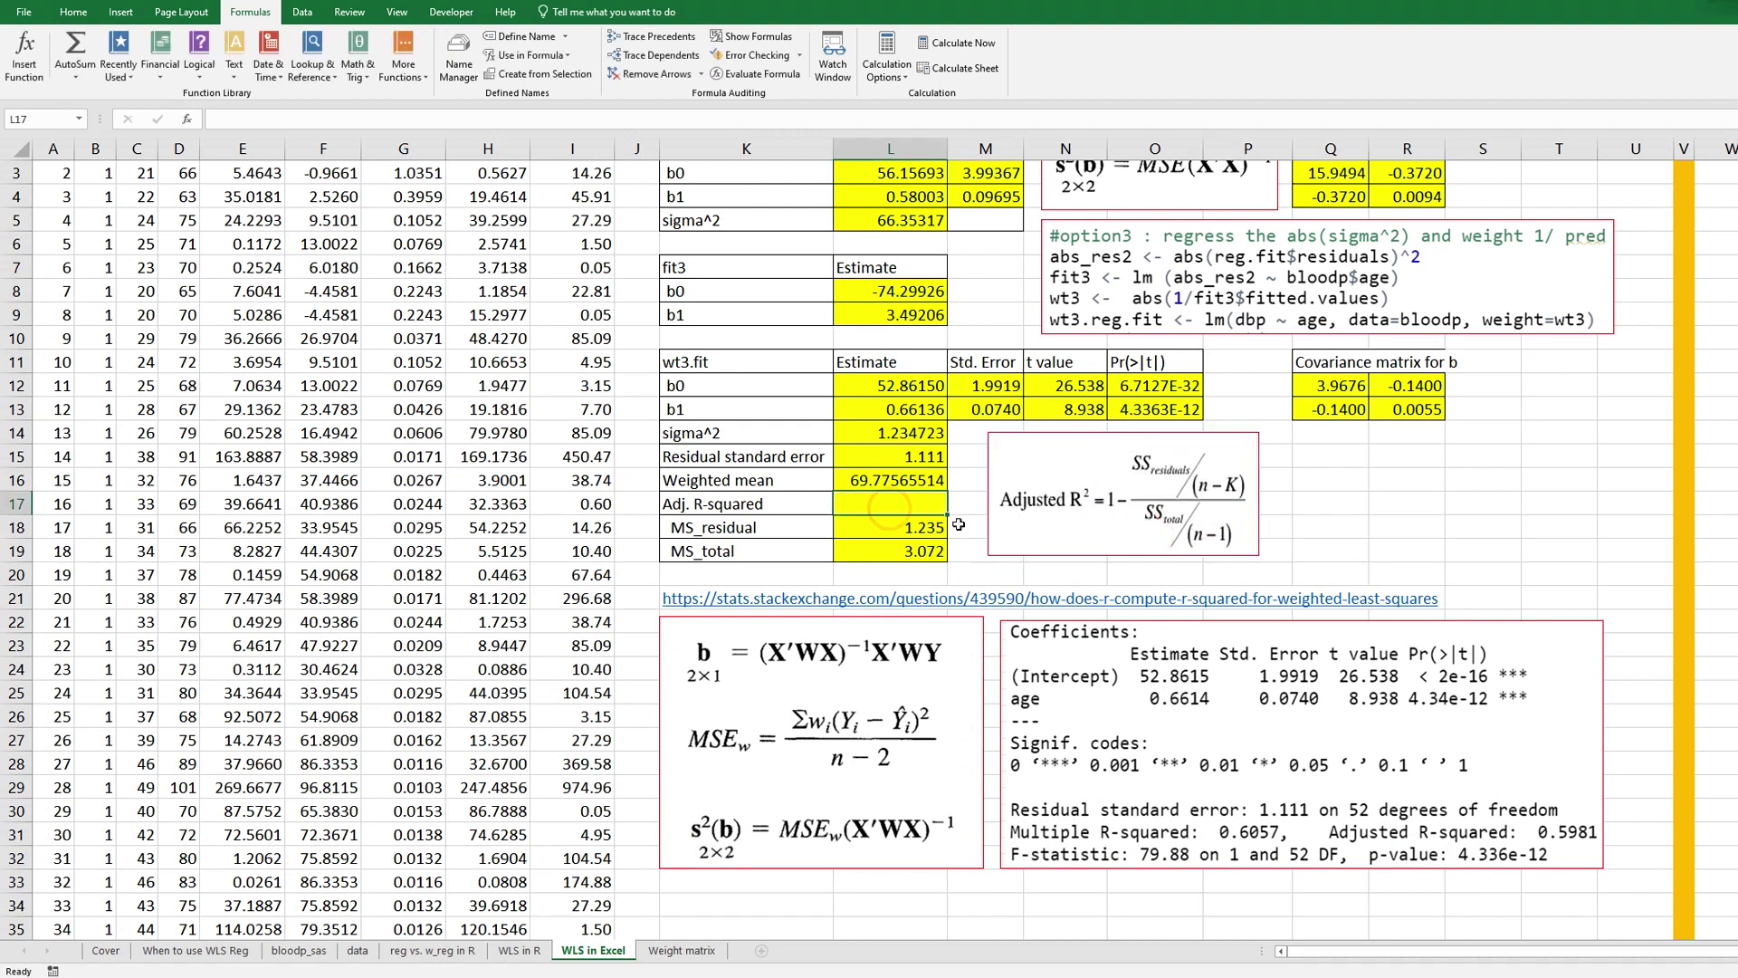